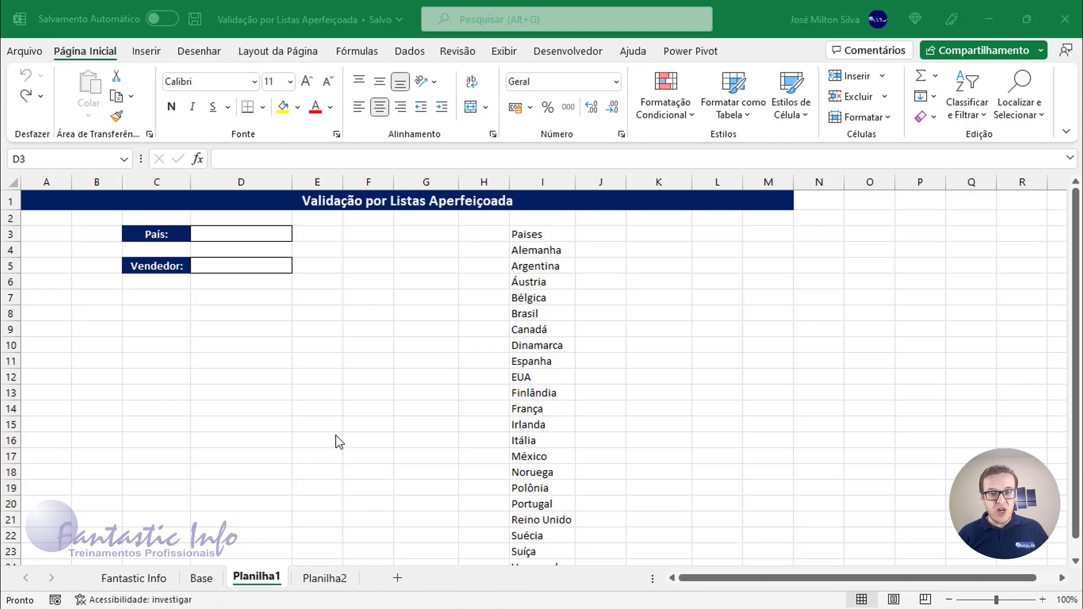
# Examine the list of countries under Paises in column I.
pyautogui.click(523, 249)
pyautogui.click(524, 248)
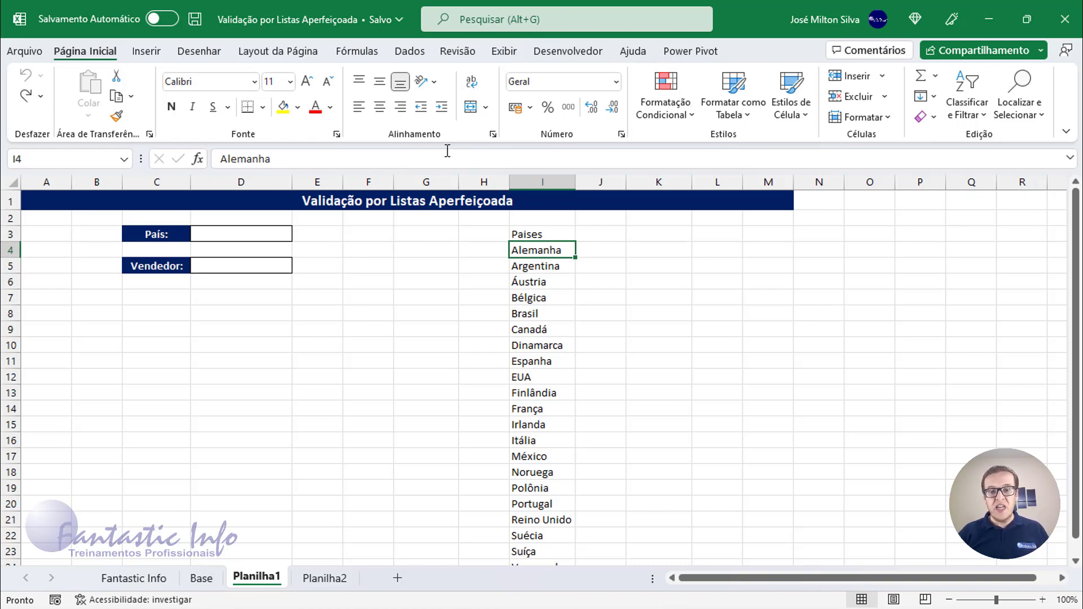
pyautogui.moveTo(544, 275); pyautogui.dragTo(549, 452)
pyautogui.scroll(-3, 548, 456)
pyautogui.scroll(3, 548, 456)
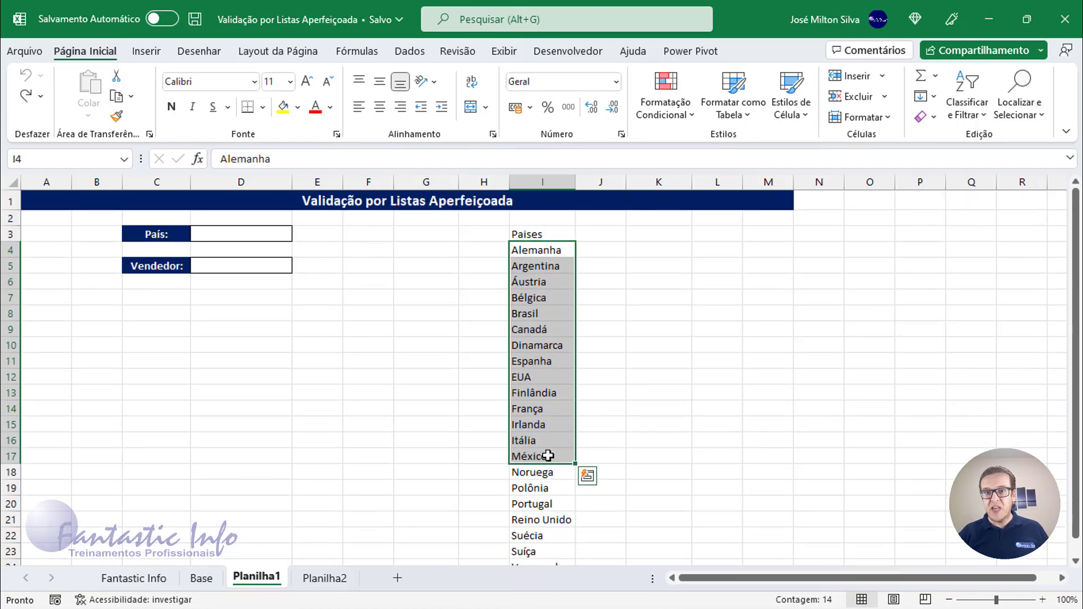
# Add list data validation to the País cell D3 with source =$I$4:$I$24.
pyautogui.click(237, 234)
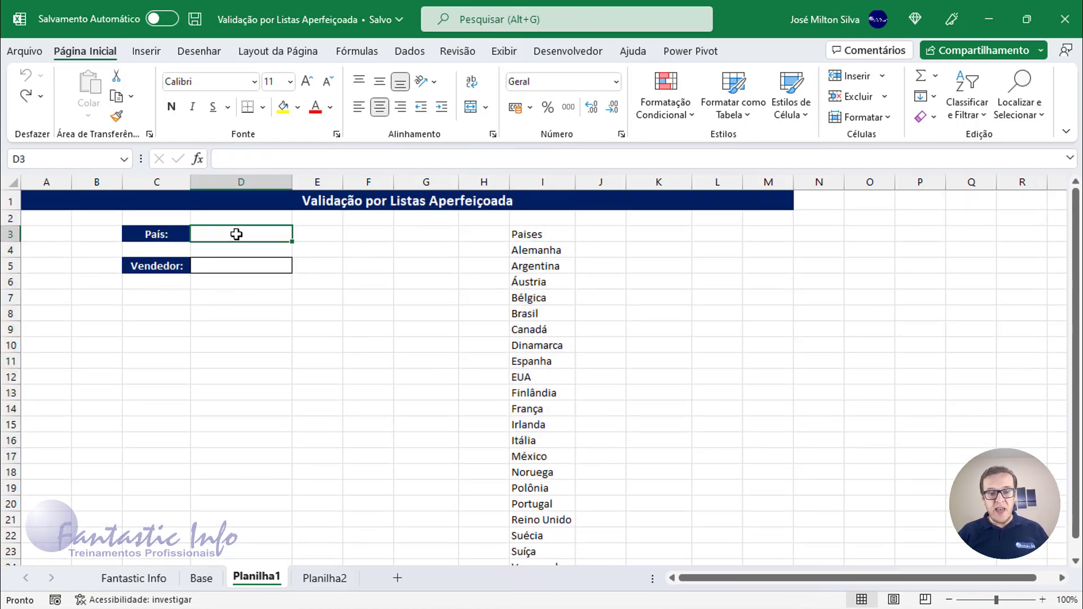
pyautogui.click(236, 235)
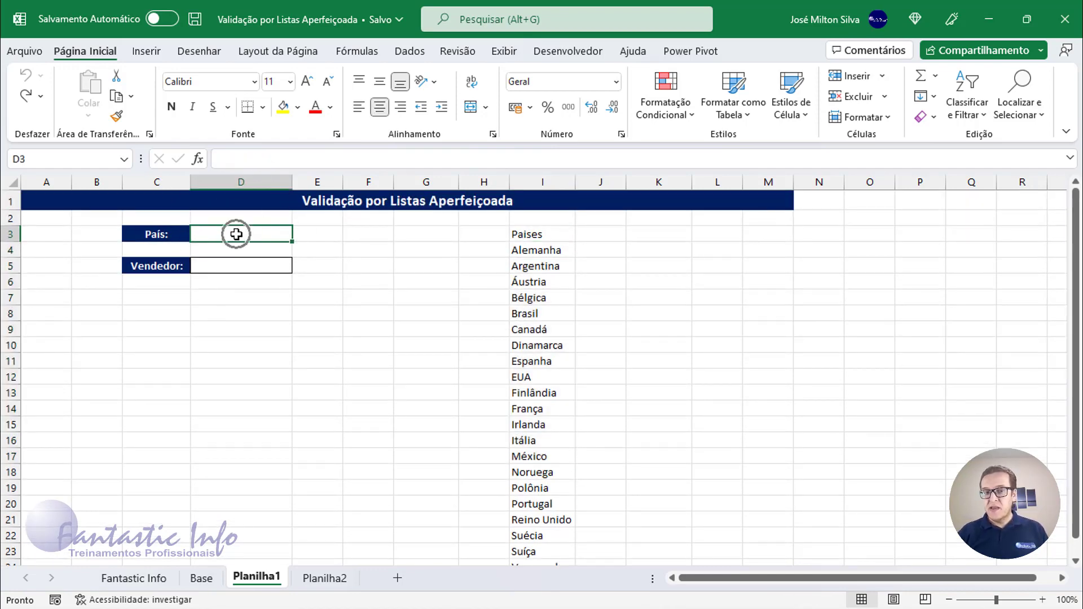
pyautogui.click(236, 234)
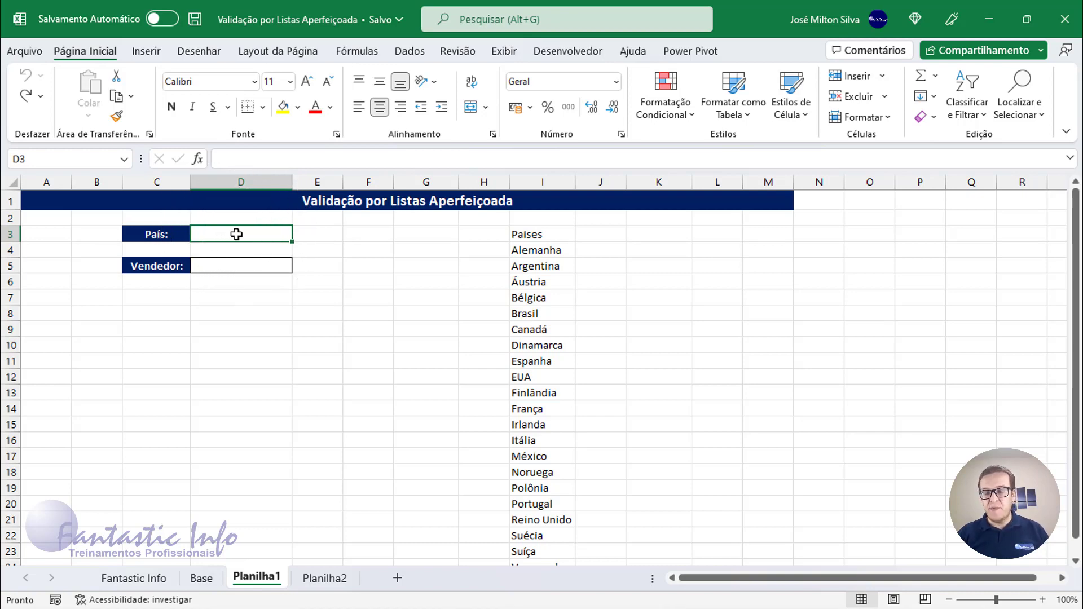
pyautogui.click(410, 56)
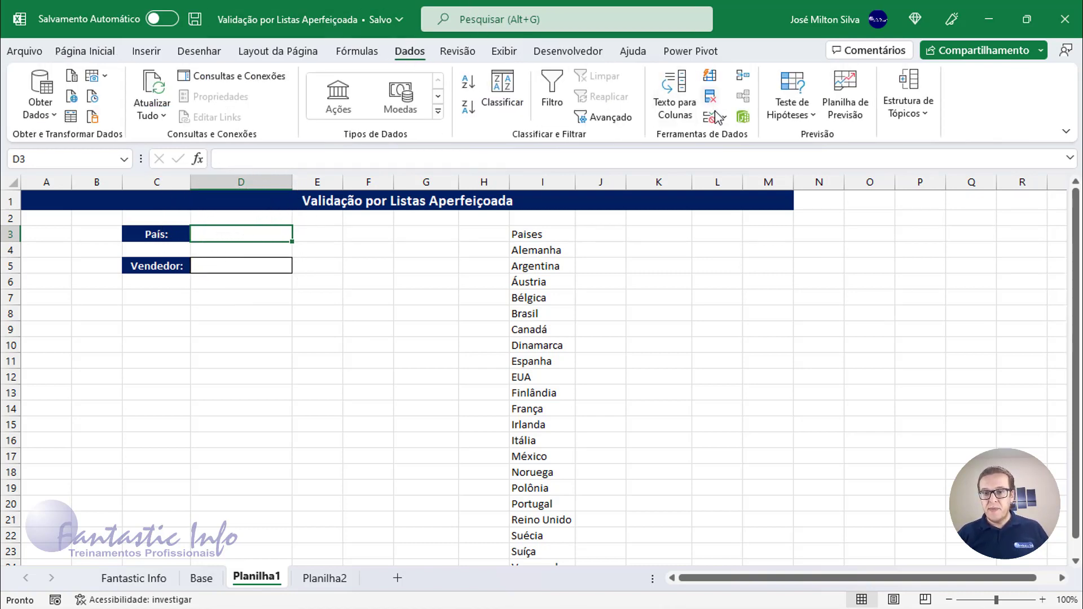
pyautogui.click(720, 137)
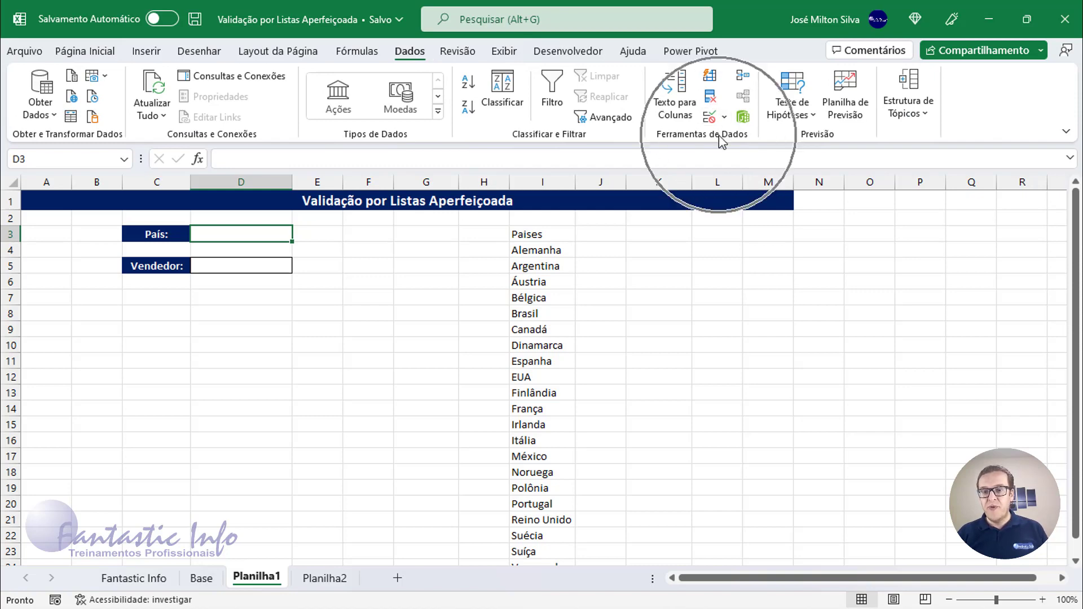
pyautogui.click(724, 117)
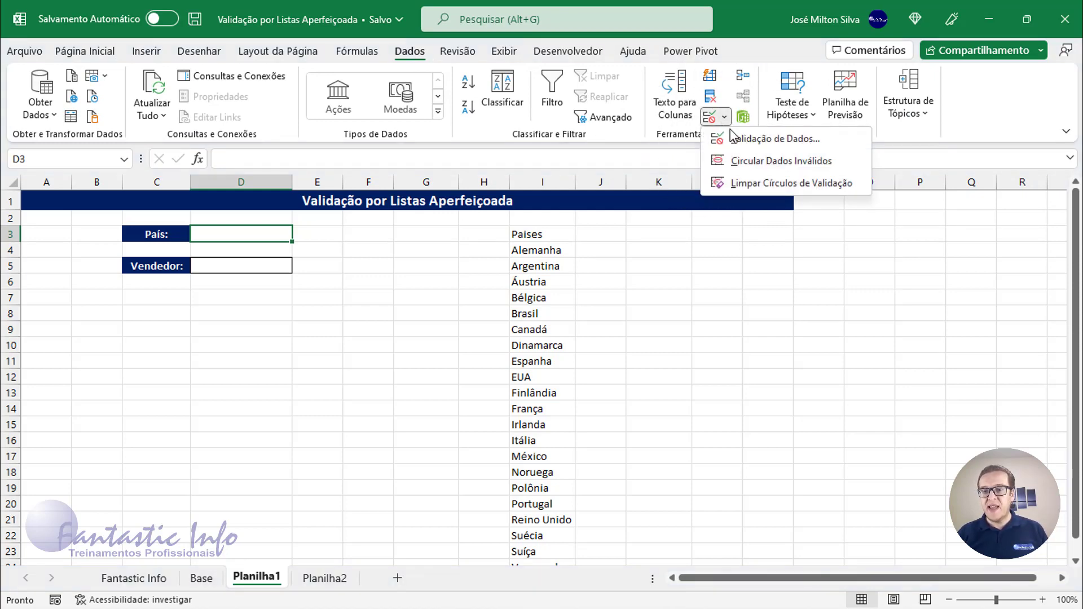
pyautogui.click(735, 137)
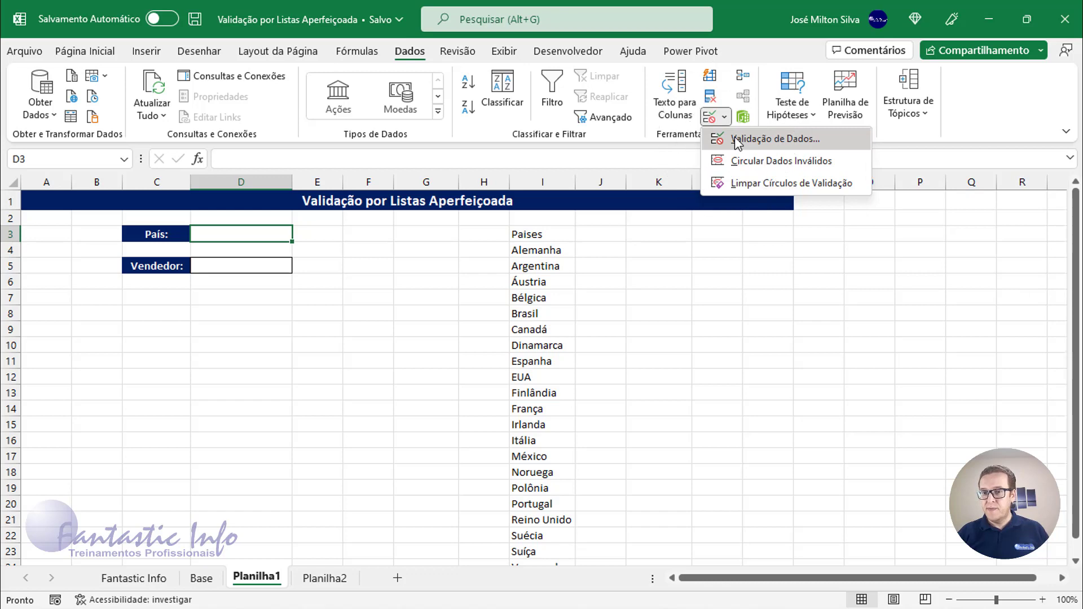
pyautogui.moveTo(616, 190); pyautogui.dragTo(277, 263)
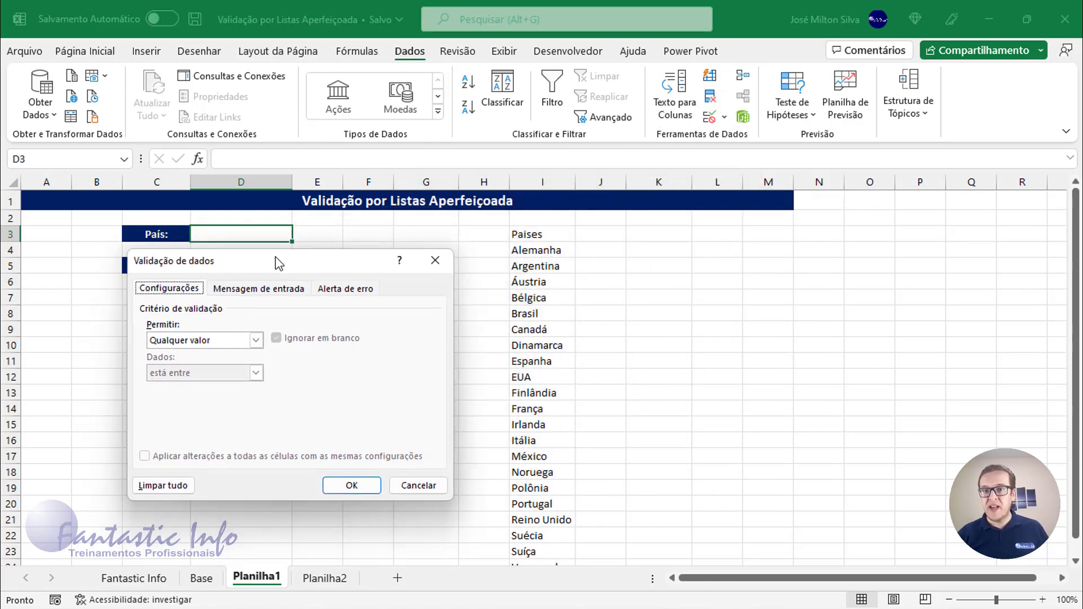
pyautogui.click(180, 341)
pyautogui.click(186, 386)
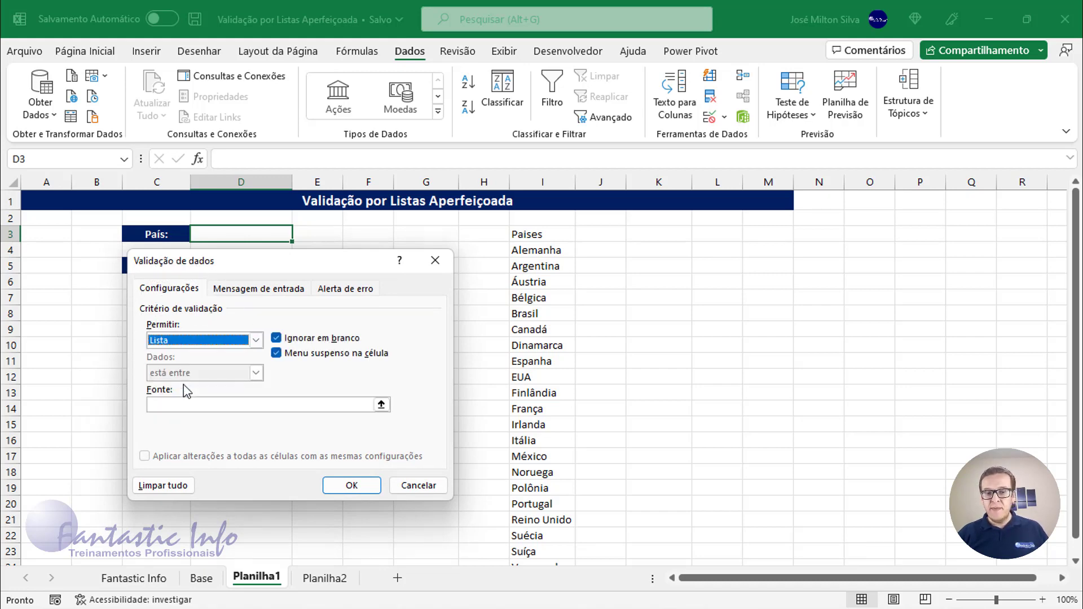
pyautogui.click(236, 405)
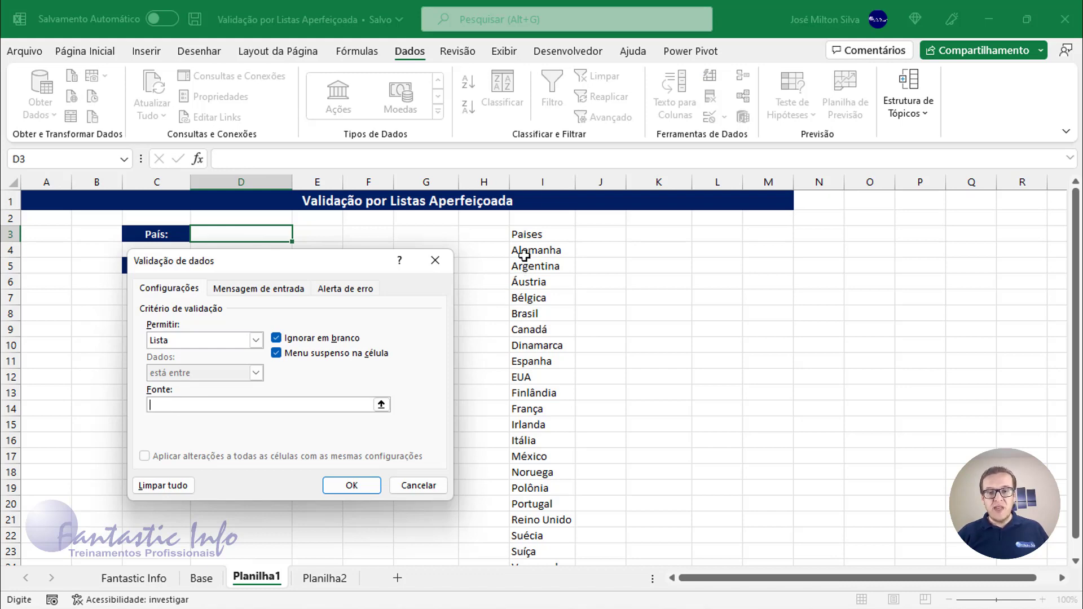
pyautogui.moveTo(524, 250); pyautogui.dragTo(538, 532)
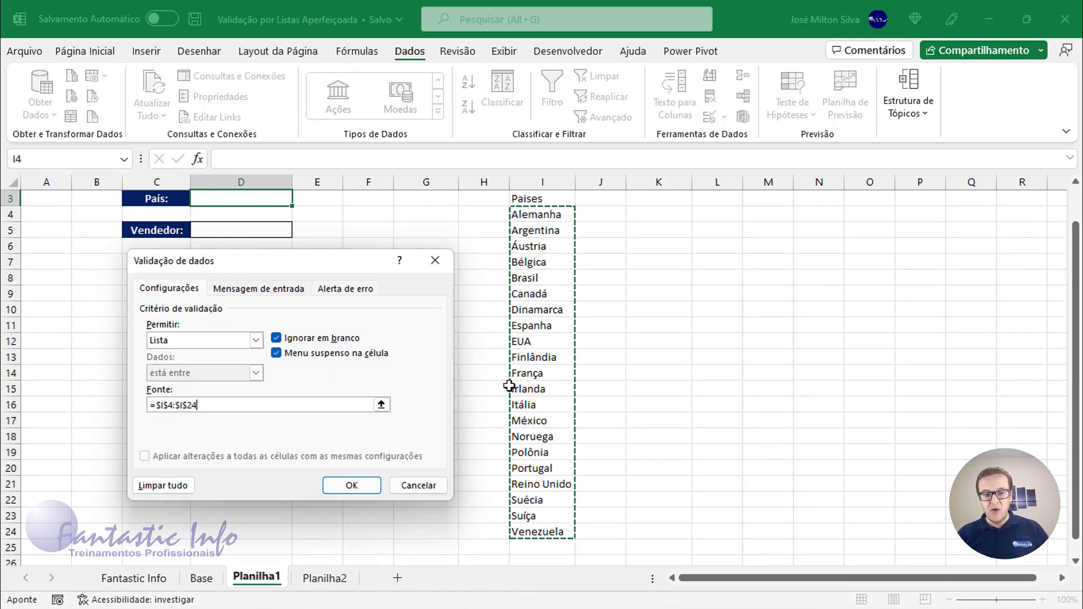
pyautogui.click(351, 485)
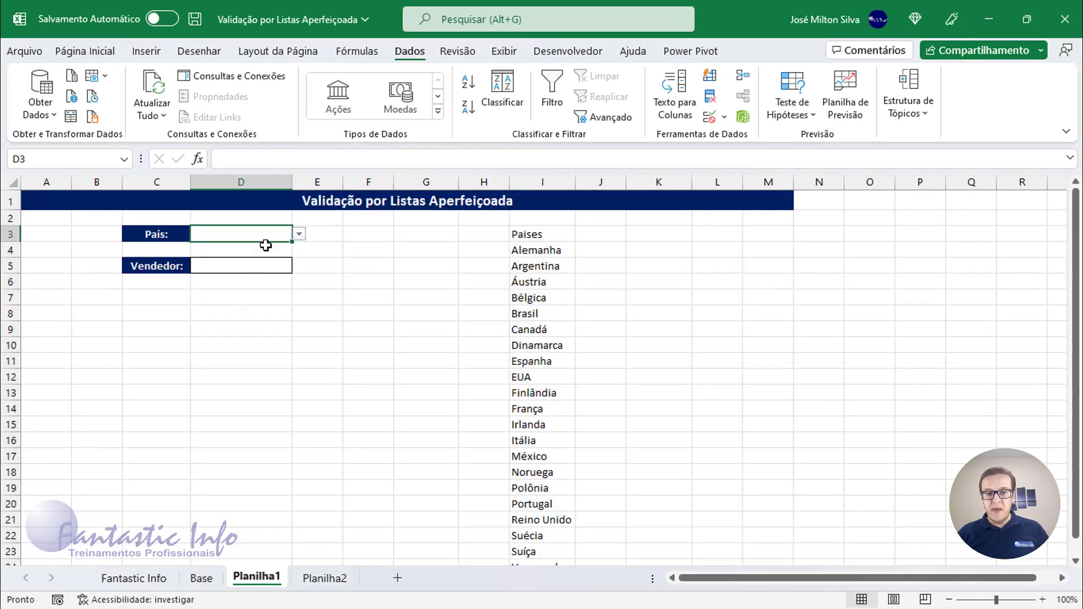
# Pick Canadá from the País dropdown in D3.
pyautogui.click(299, 234)
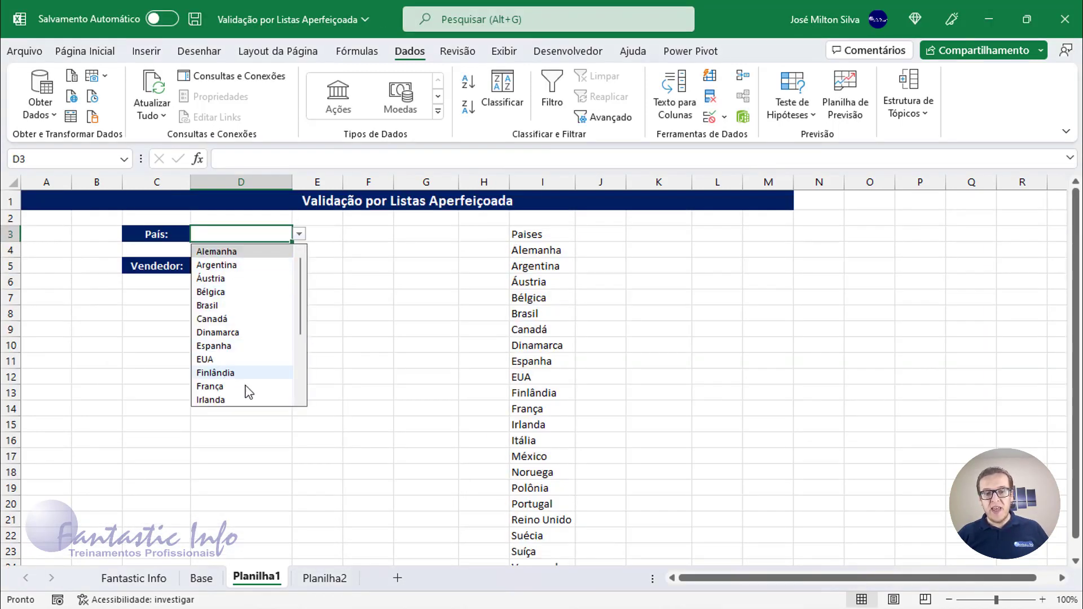
pyautogui.click(226, 319)
pyautogui.click(298, 234)
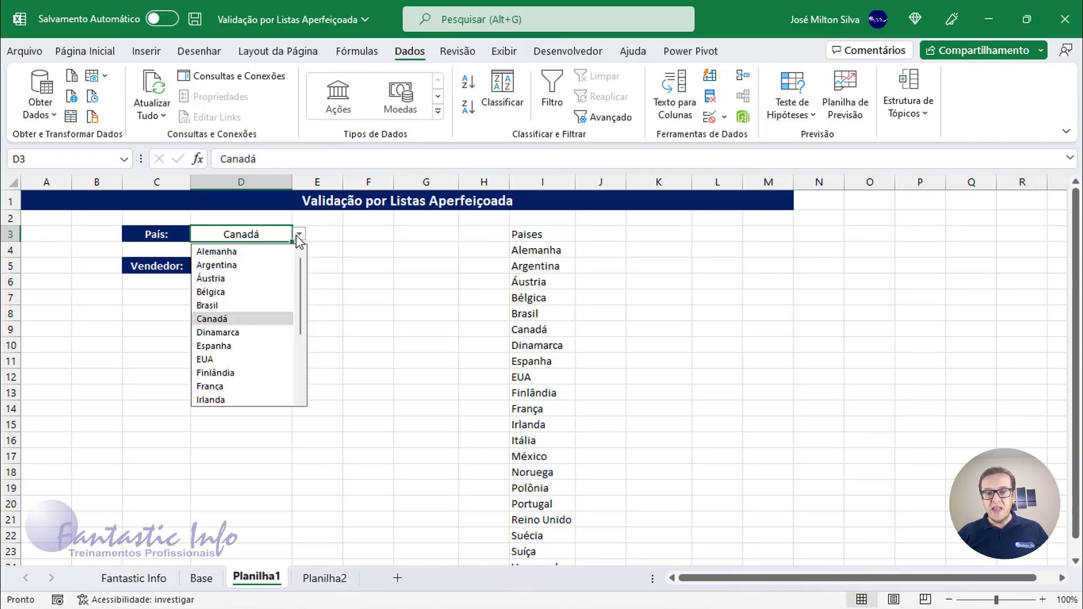
pyautogui.click(243, 319)
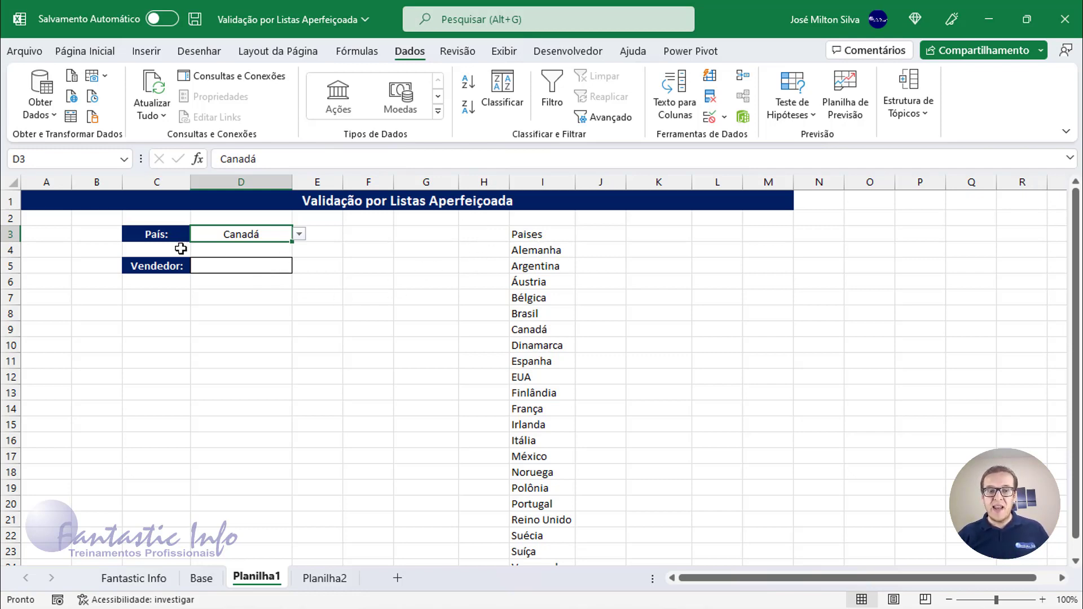
# Copy the whole Vendedor column of the table on the Base sheet.
pyautogui.click(243, 263)
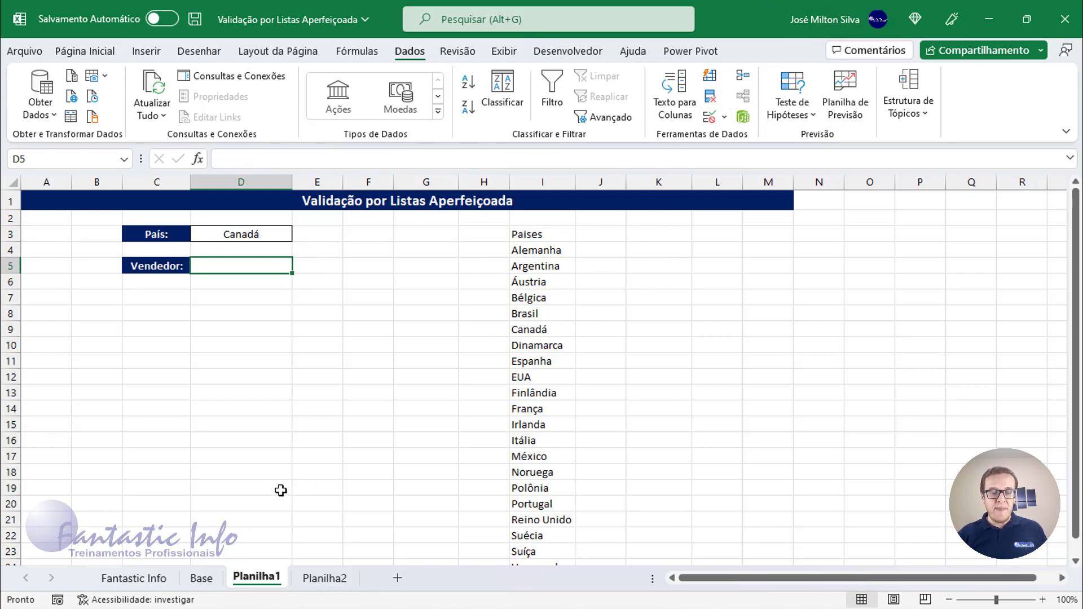
pyautogui.click(202, 578)
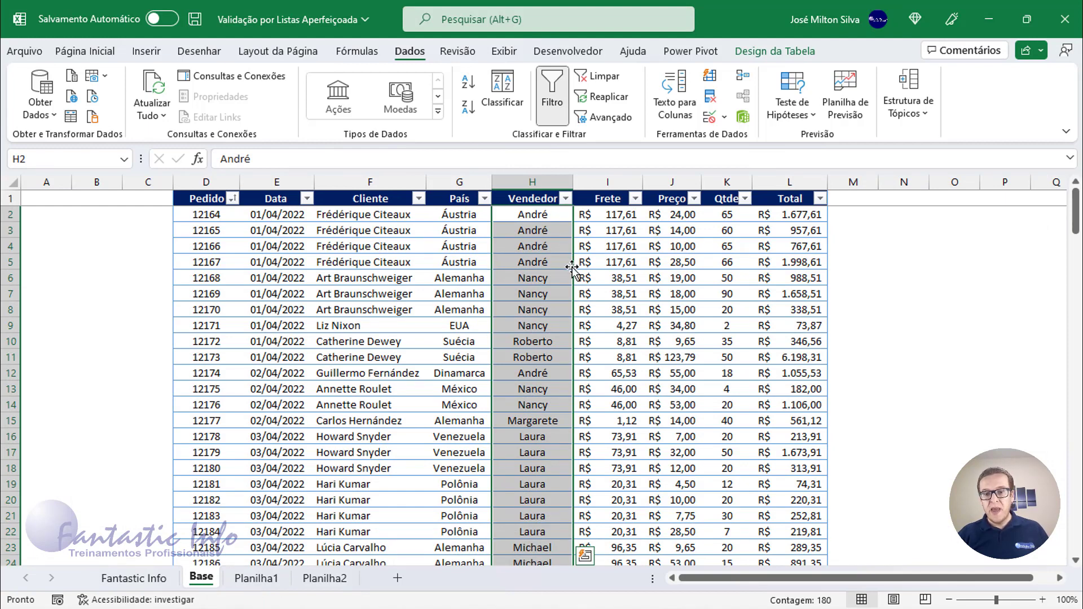
pyautogui.click(546, 231)
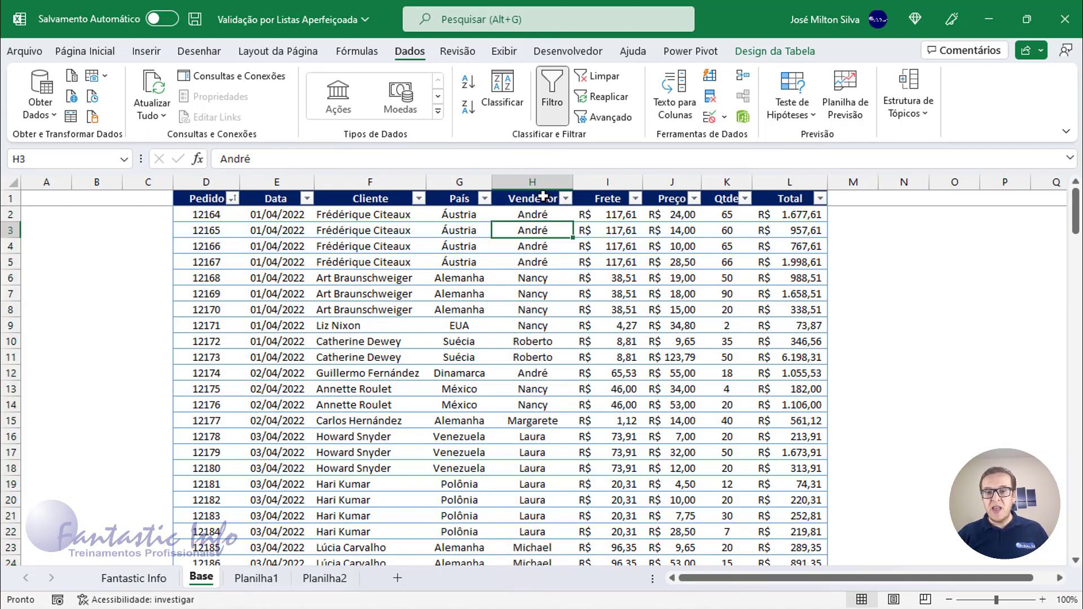
pyautogui.click(542, 193)
pyautogui.click(543, 193)
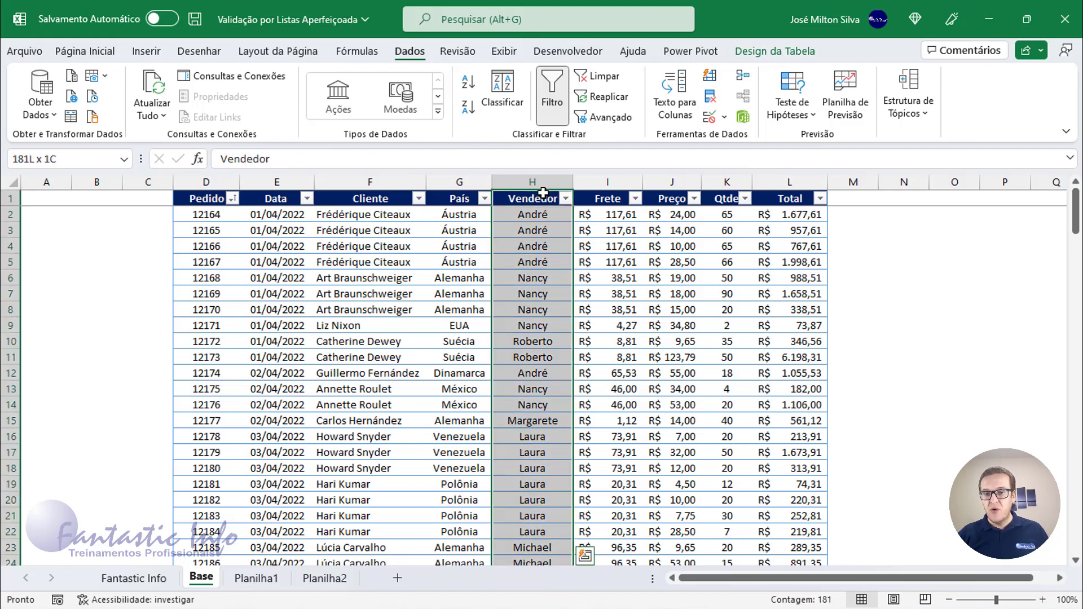
pyautogui.hotkey('ctrl', 'c')
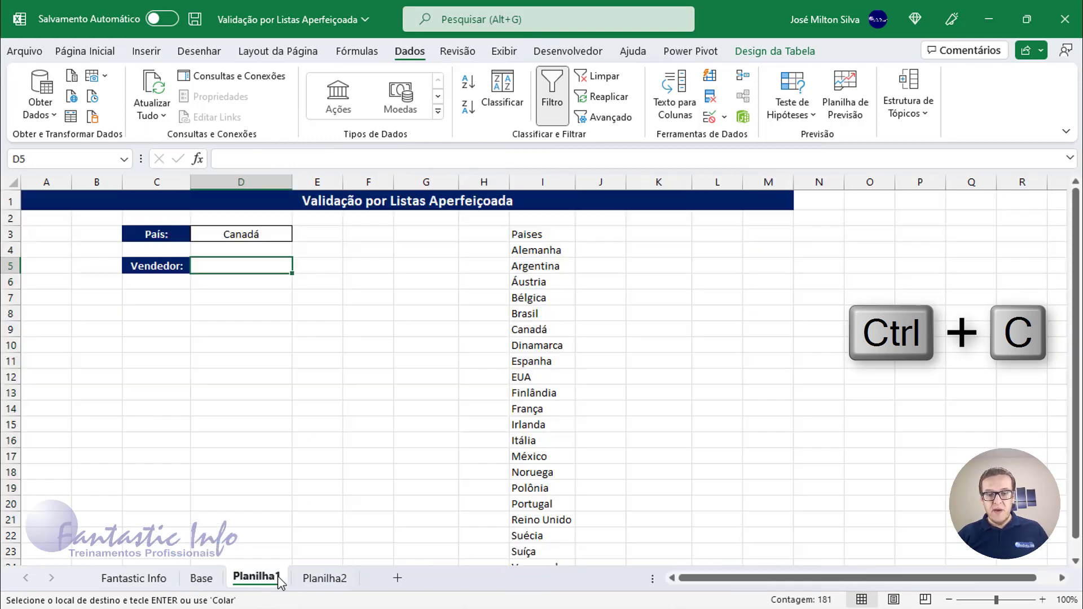
# Paste the Vendedor column into K3 on Planilha1.
pyautogui.click(256, 579)
pyautogui.click(657, 236)
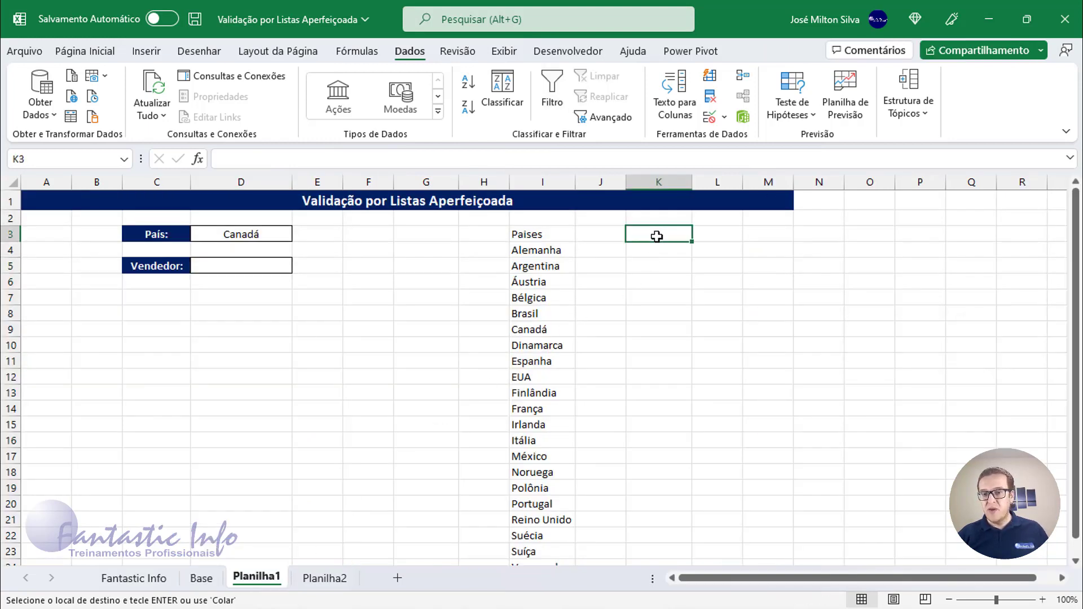
pyautogui.hotkey('ctrl', 'v')
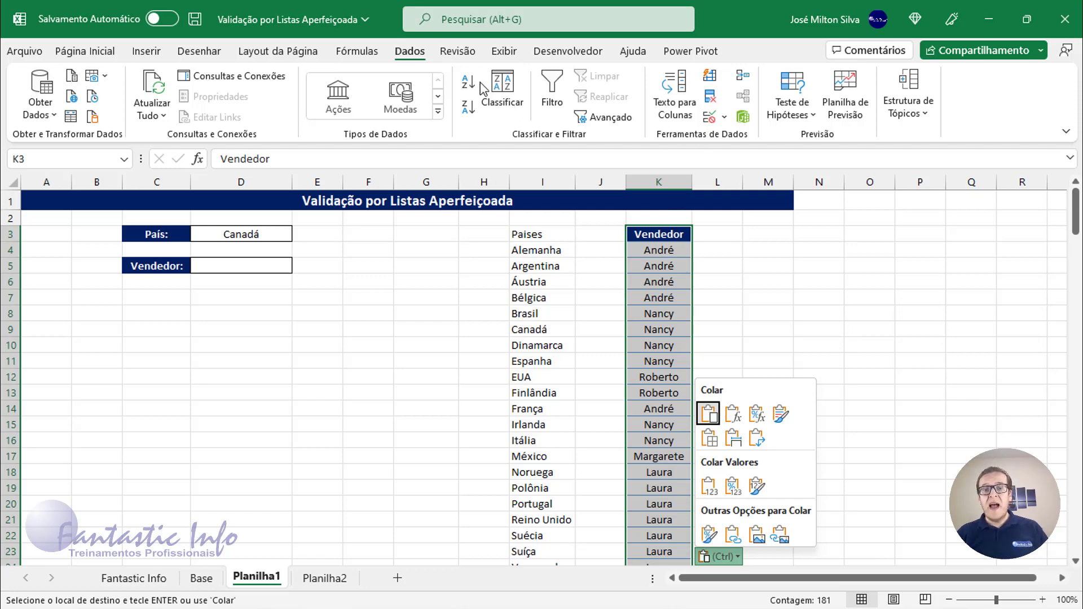
pyautogui.click(415, 59)
pyautogui.press('ctrl')
pyautogui.press('ctrl')
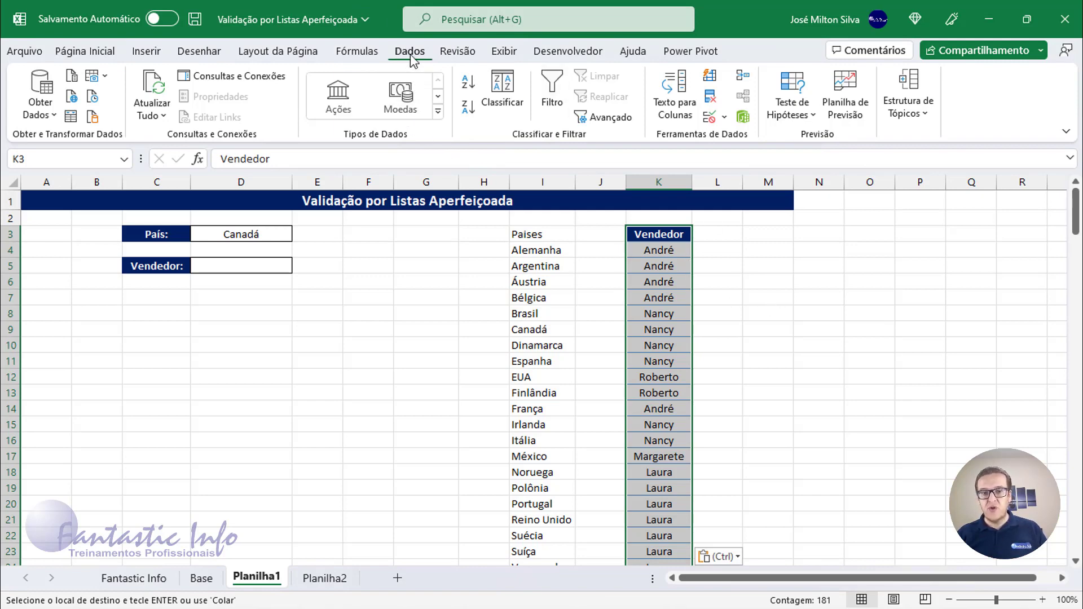
pyautogui.press('ctrl')
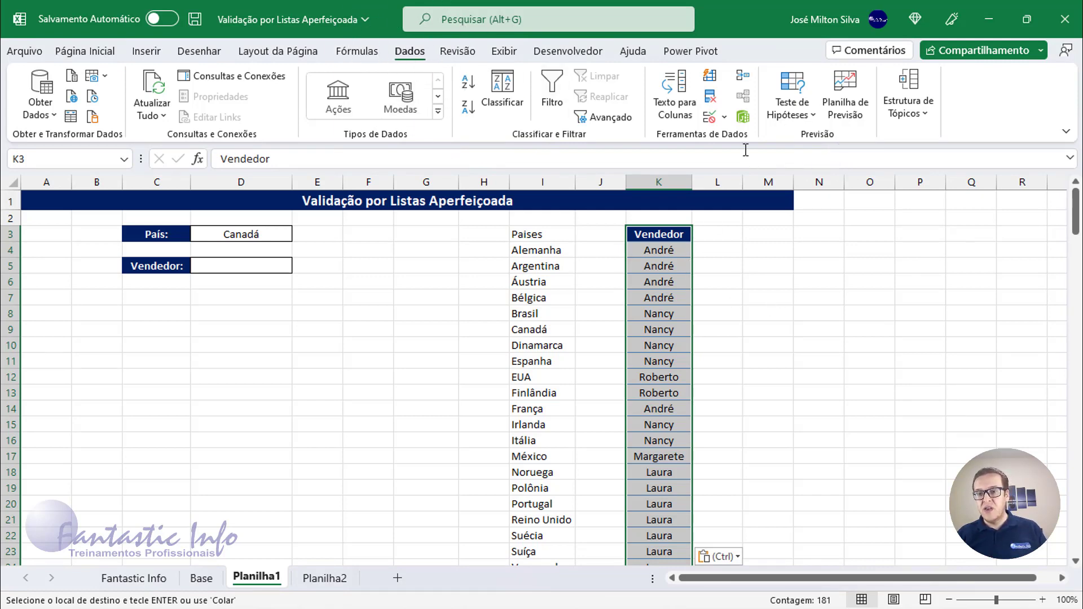
pyautogui.press('ctrl')
pyautogui.press('ctrl')
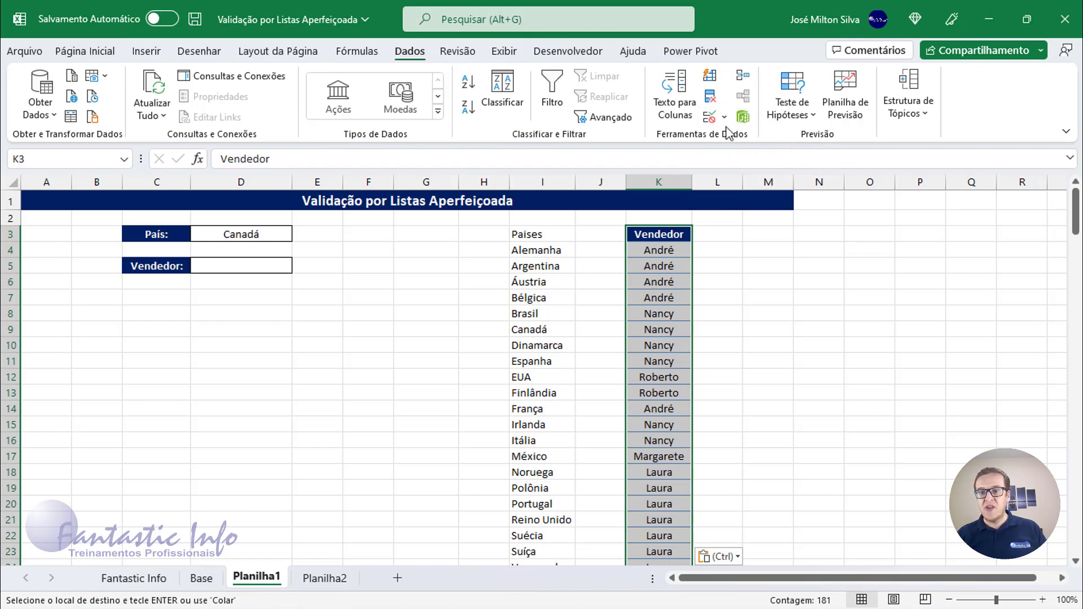
# Remove duplicate values from the pasted Vendedor column, keeping its header.
pyautogui.click(711, 101)
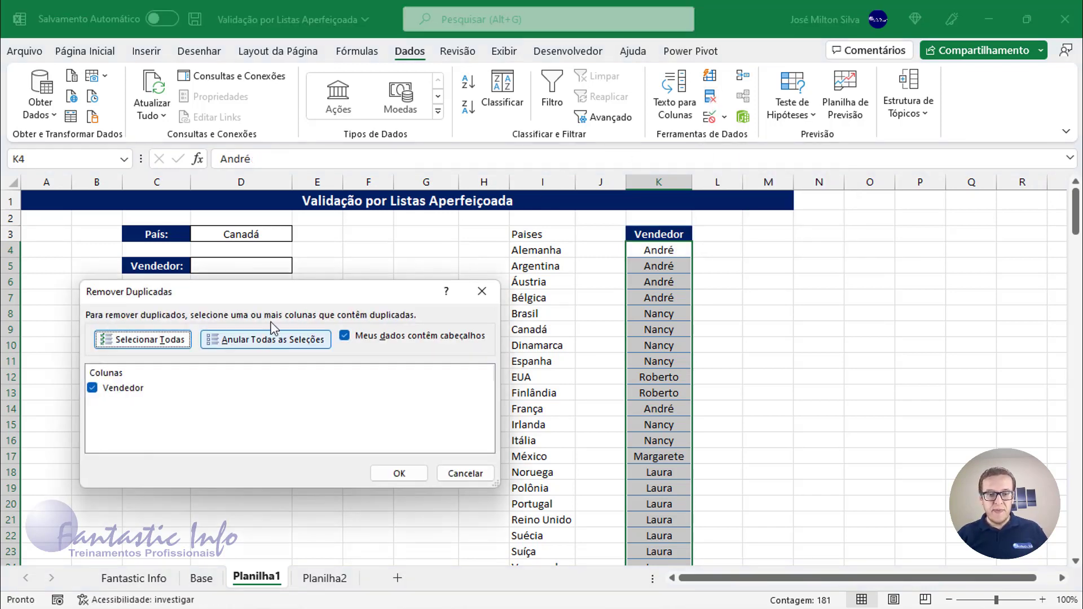
pyautogui.moveTo(307, 290); pyautogui.dragTo(356, 289)
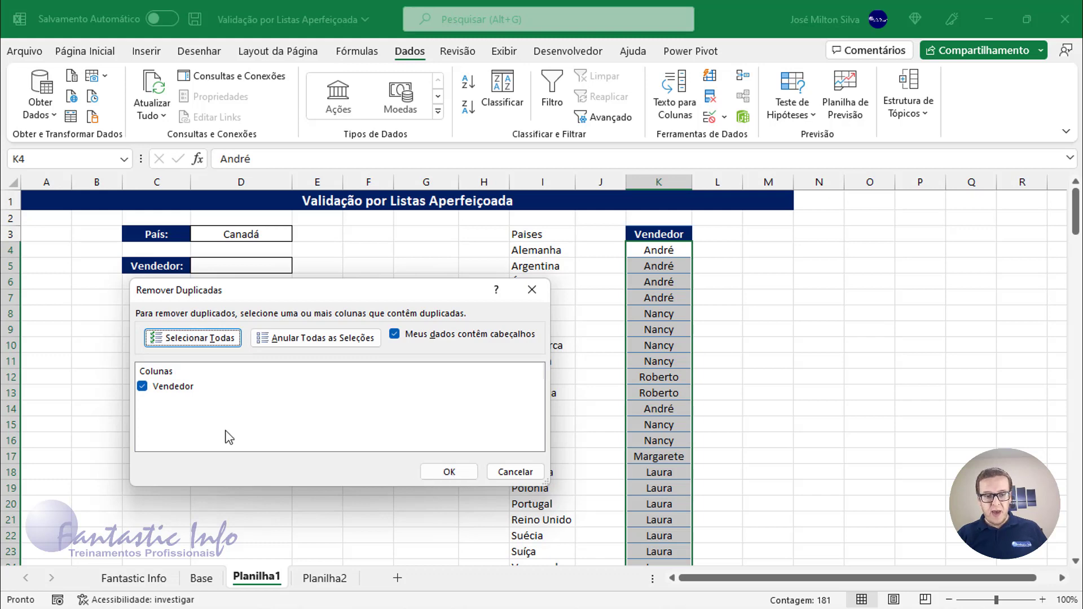
pyautogui.click(429, 473)
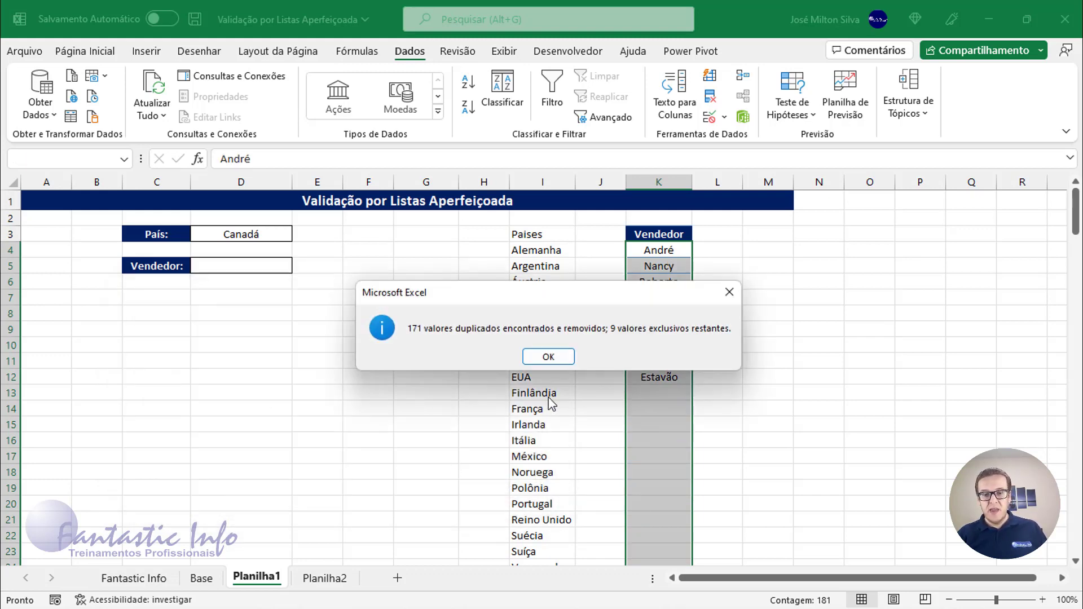
pyautogui.click(548, 356)
pyautogui.click(657, 251)
pyautogui.moveTo(660, 278); pyautogui.dragTo(658, 374)
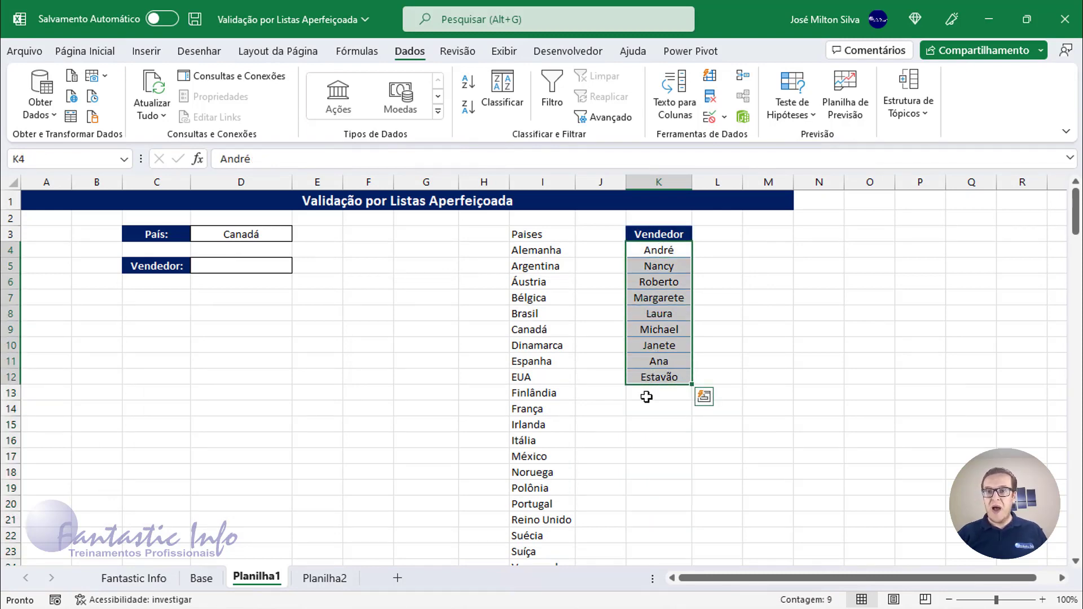
# Add list data validation to the Vendedor cell D5 using the deduplicated names in K4:K12 as the source.
pyautogui.click(234, 268)
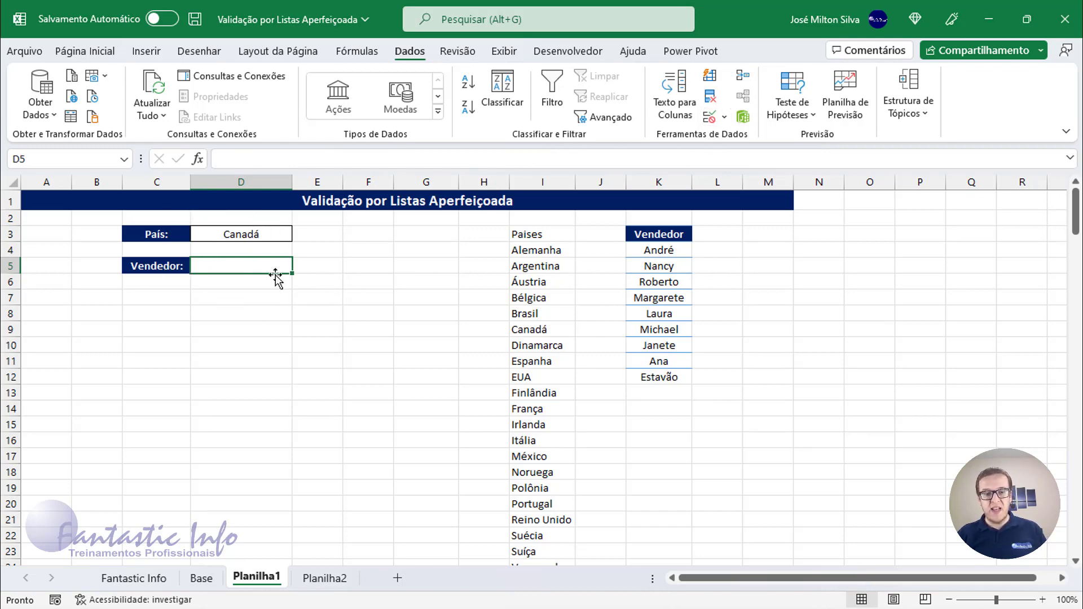
pyautogui.click(226, 268)
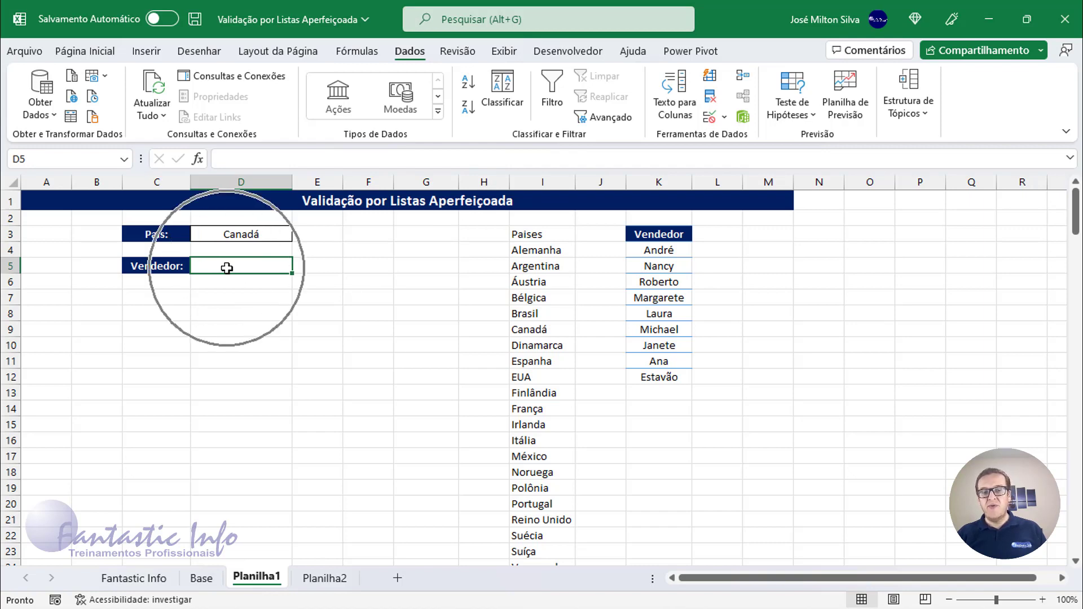
pyautogui.click(726, 118)
pyautogui.click(734, 142)
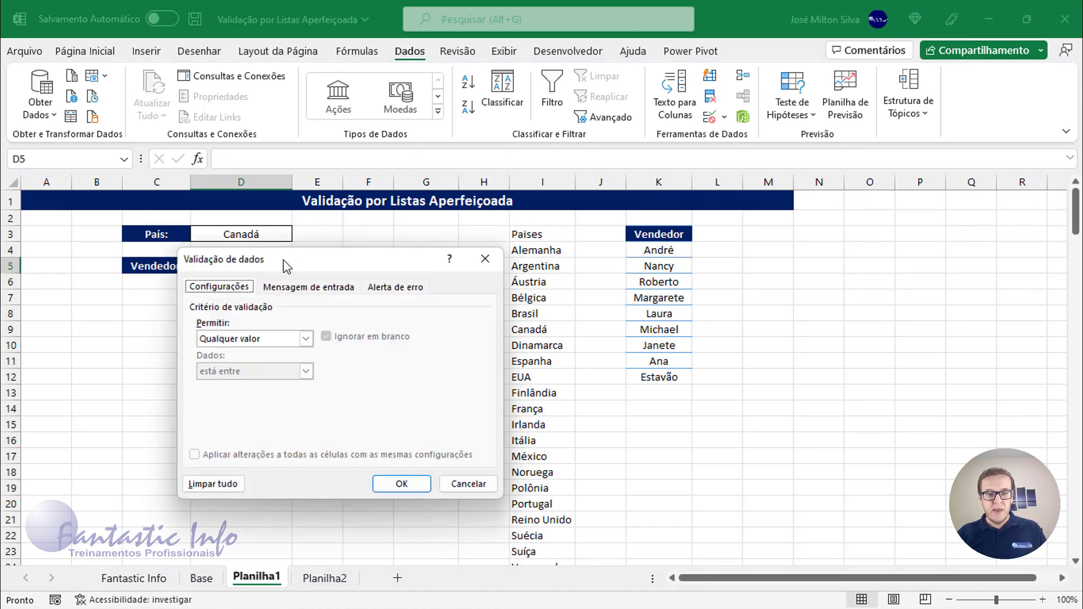
pyautogui.moveTo(283, 259); pyautogui.dragTo(367, 216)
pyautogui.click(331, 296)
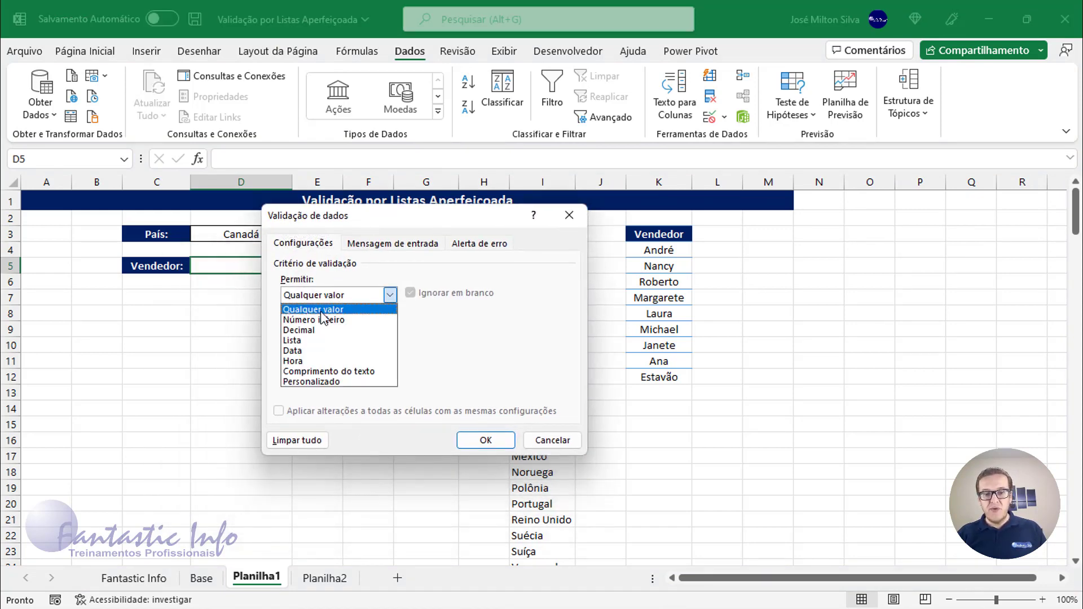
pyautogui.click(309, 342)
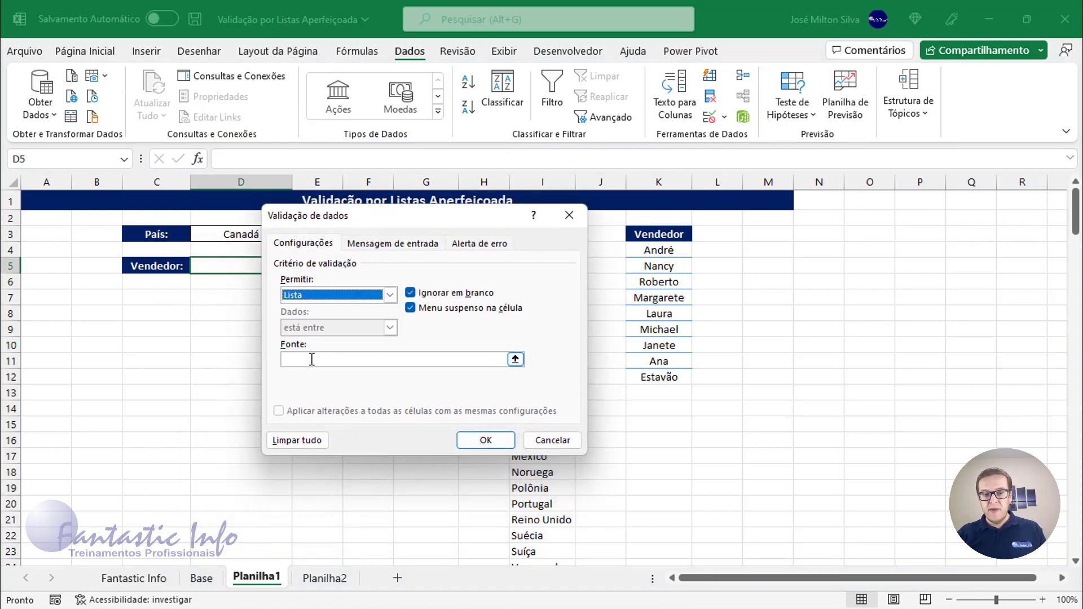
pyautogui.click(312, 359)
pyautogui.moveTo(659, 252); pyautogui.dragTo(658, 378)
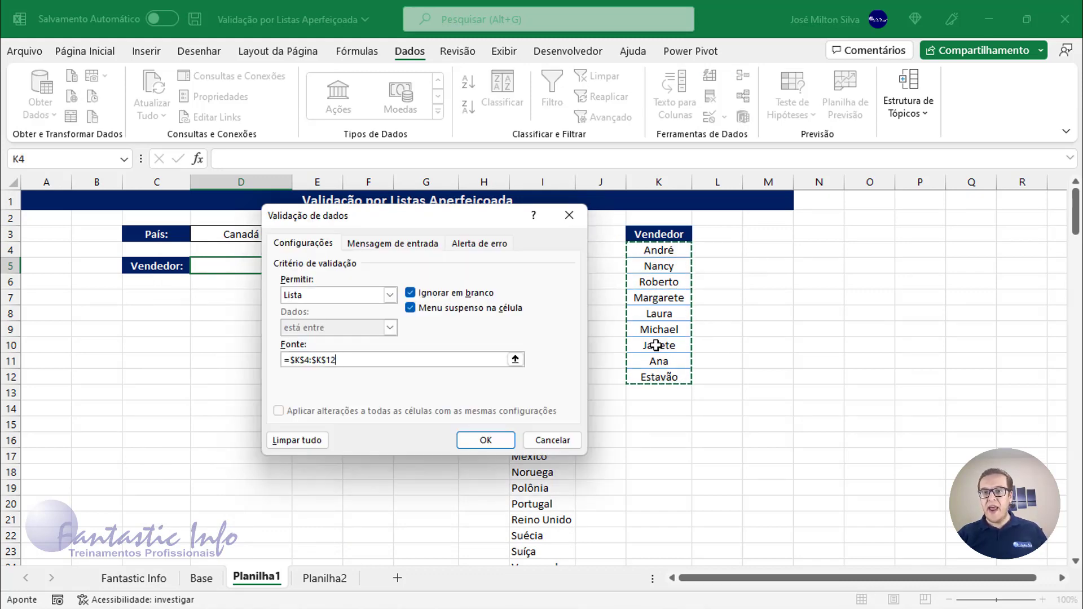
pyautogui.click(483, 433)
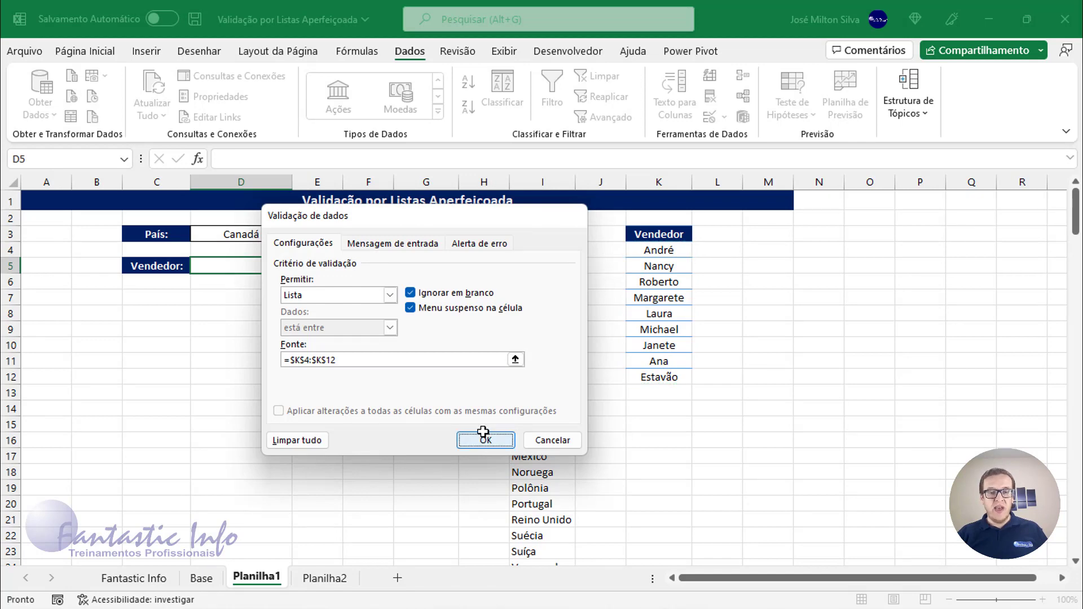
# Pick Margarete and then Roberto from the new Vendedor dropdown in D5.
pyautogui.click(299, 265)
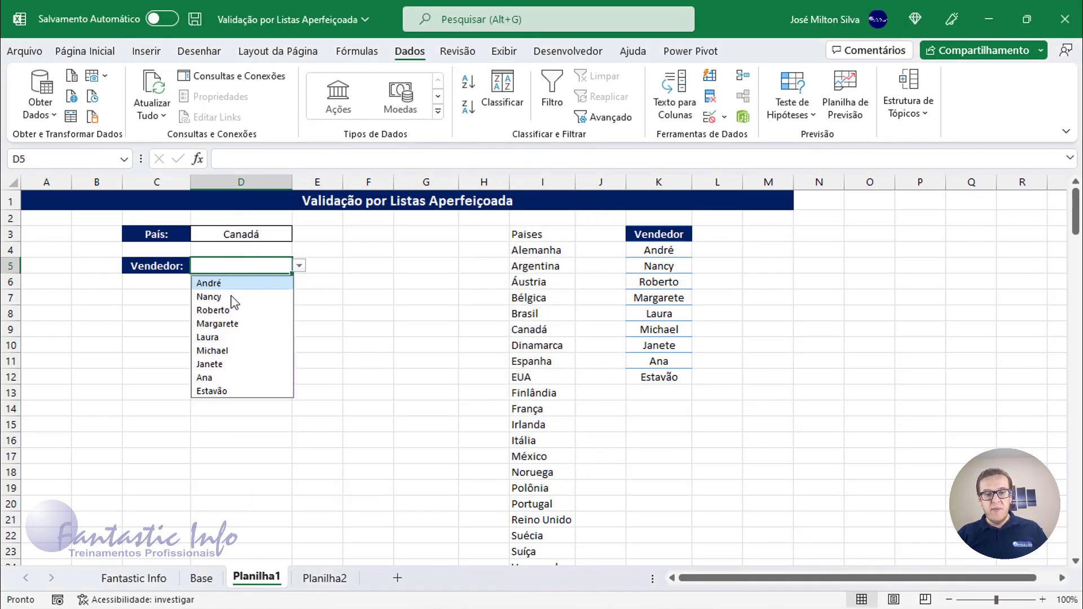
pyautogui.click(234, 323)
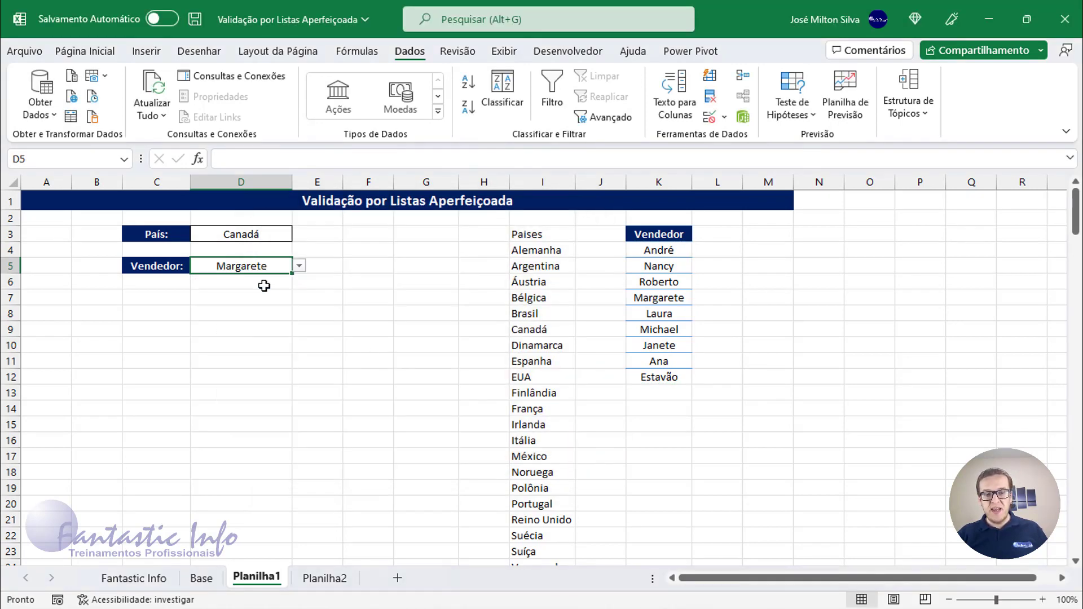
pyautogui.click(302, 267)
pyautogui.click(246, 311)
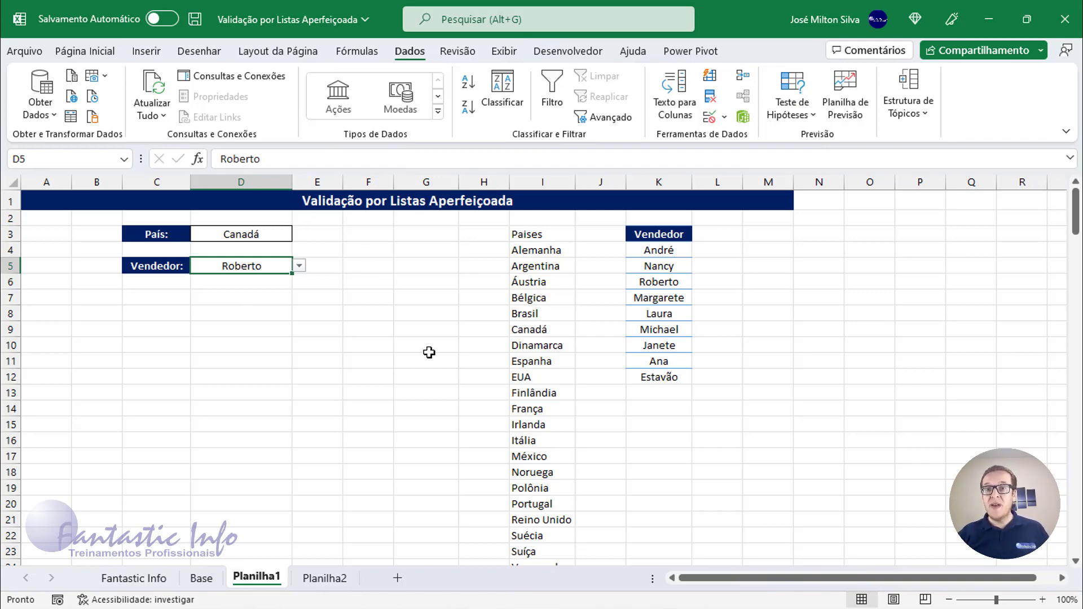
# On Planilha2, give the País cell D3 a list validation sourced from the País column of the Base table, Base!$G$2:$G$181.
pyautogui.click(334, 579)
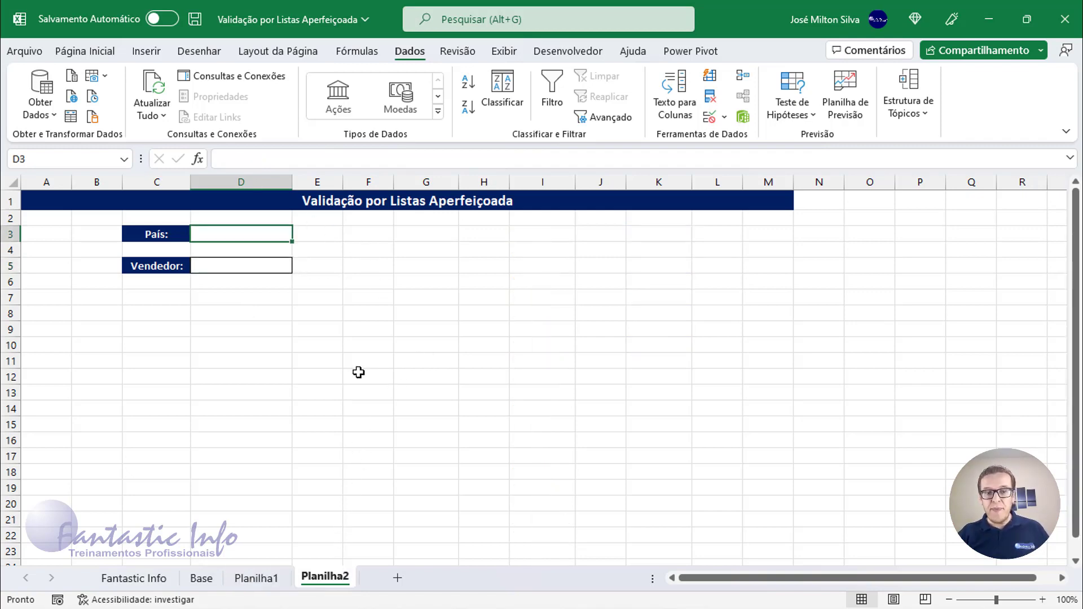
pyautogui.click(246, 234)
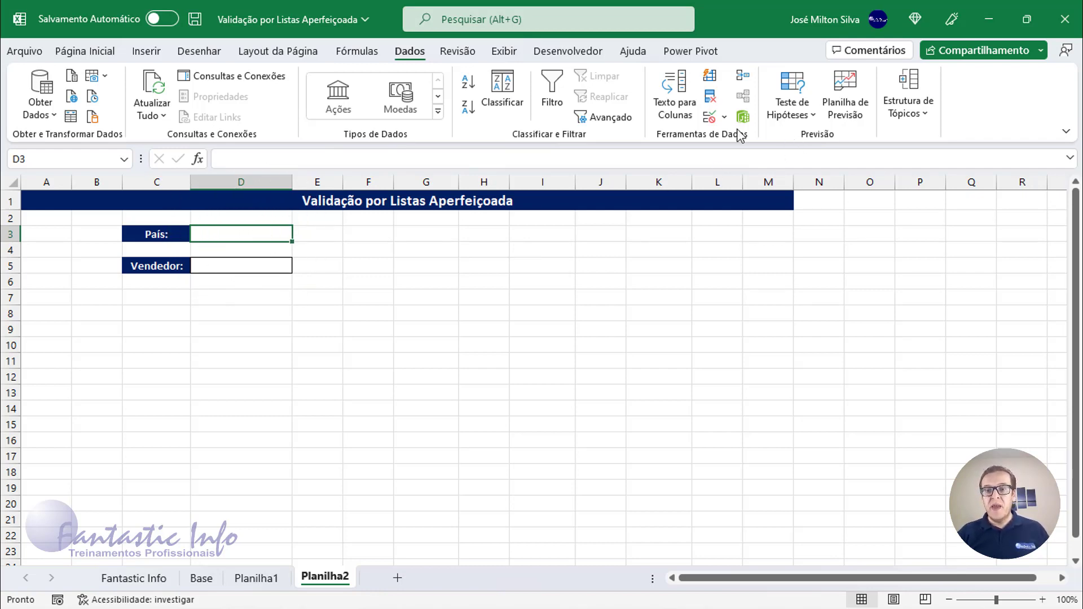
pyautogui.click(726, 117)
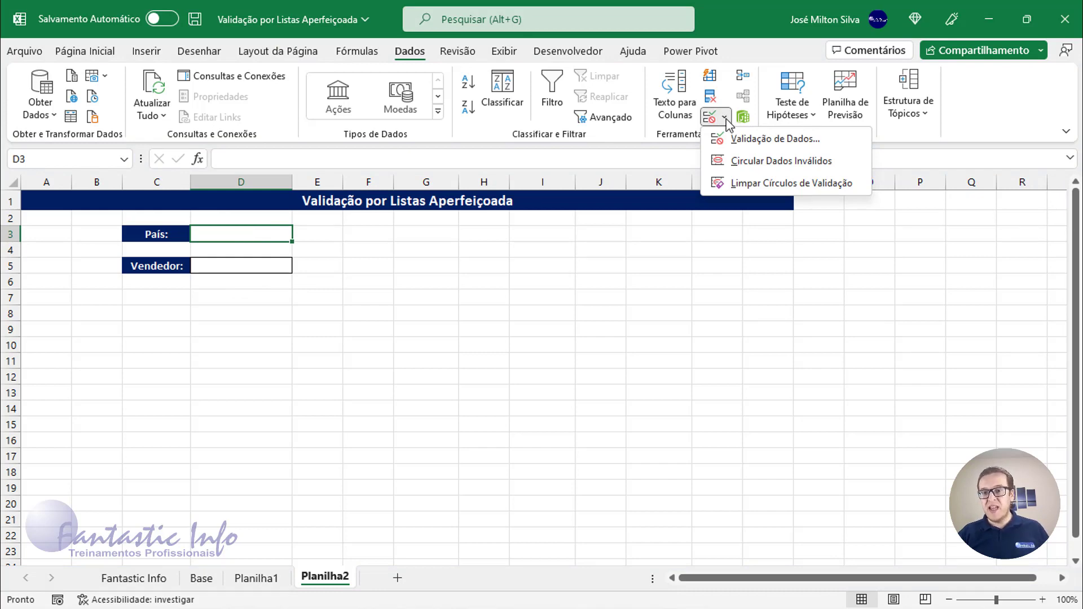
pyautogui.click(737, 141)
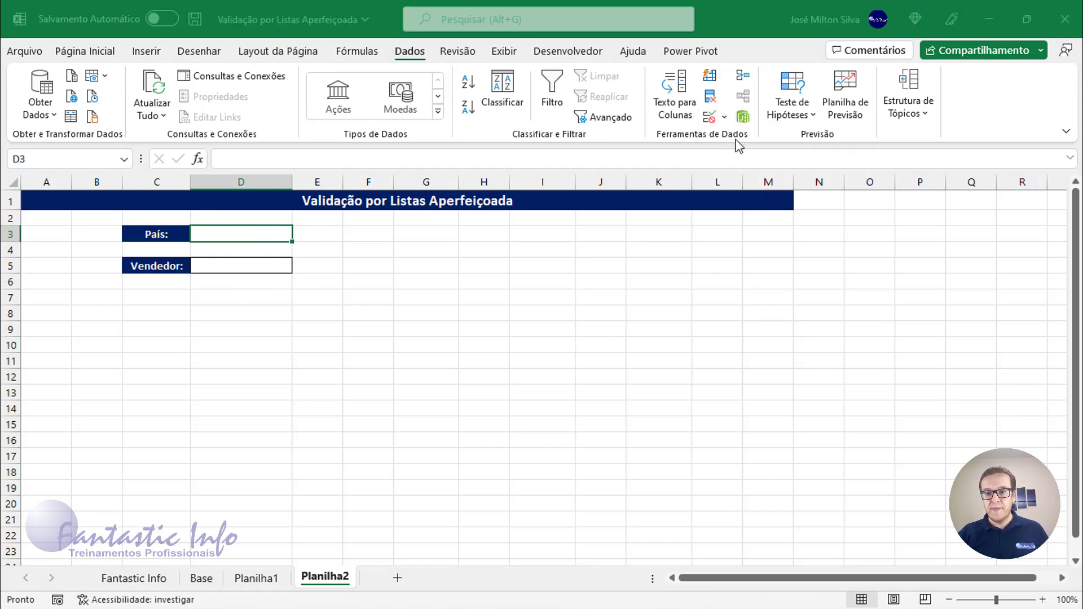
pyautogui.moveTo(430, 220); pyautogui.dragTo(496, 170)
pyautogui.click(432, 242)
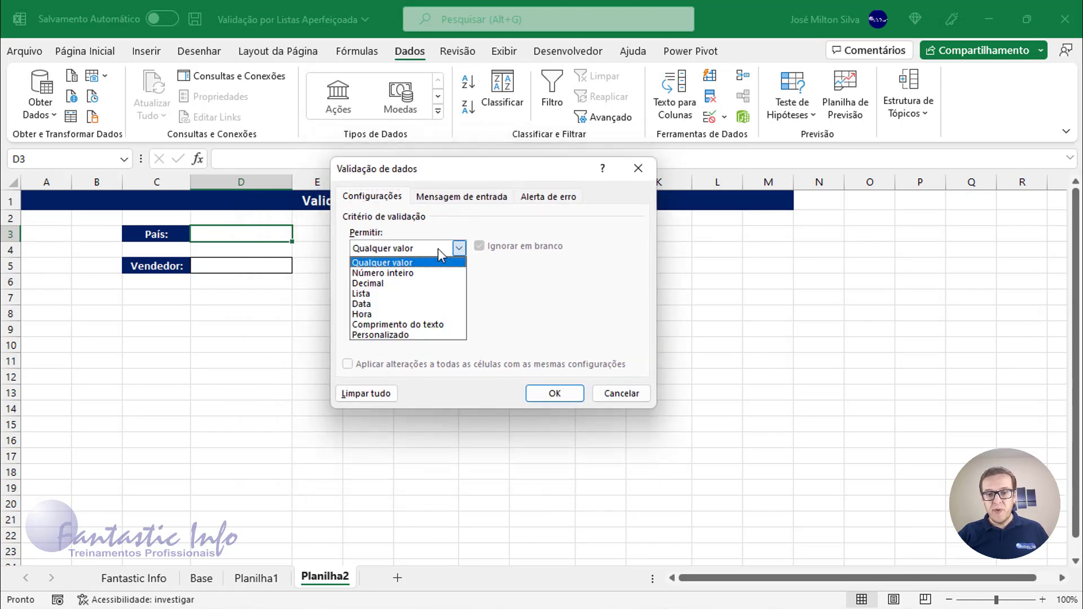
pyautogui.click(417, 294)
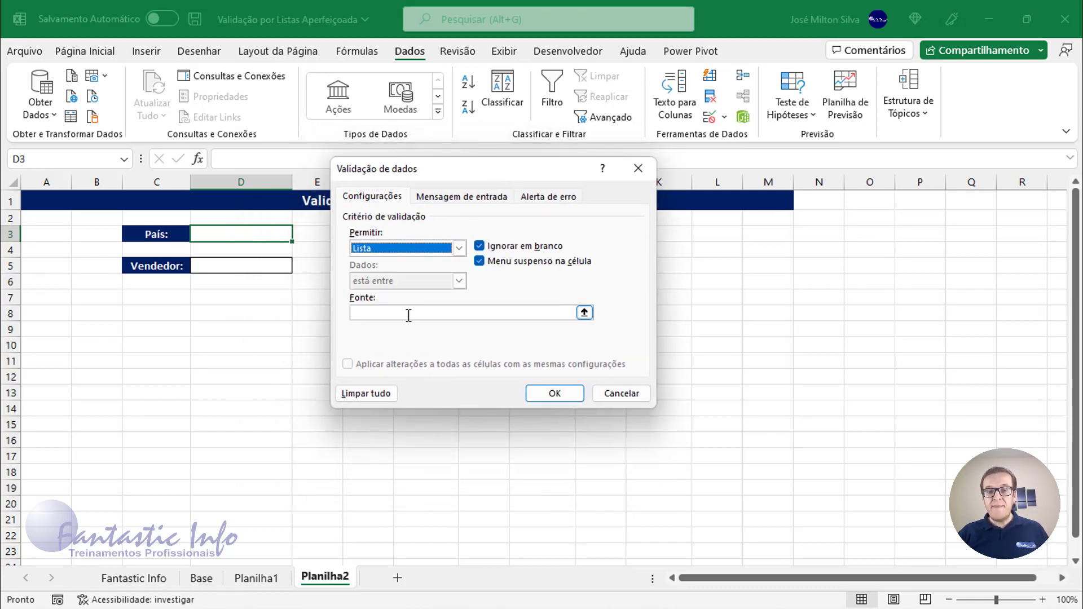
pyautogui.click(409, 313)
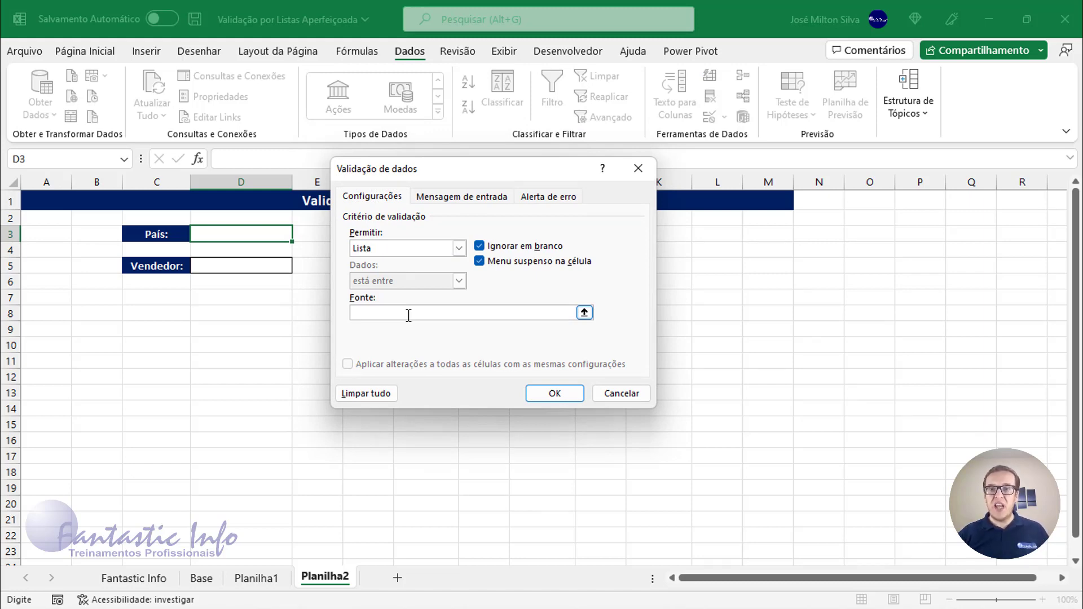
pyautogui.write('=')
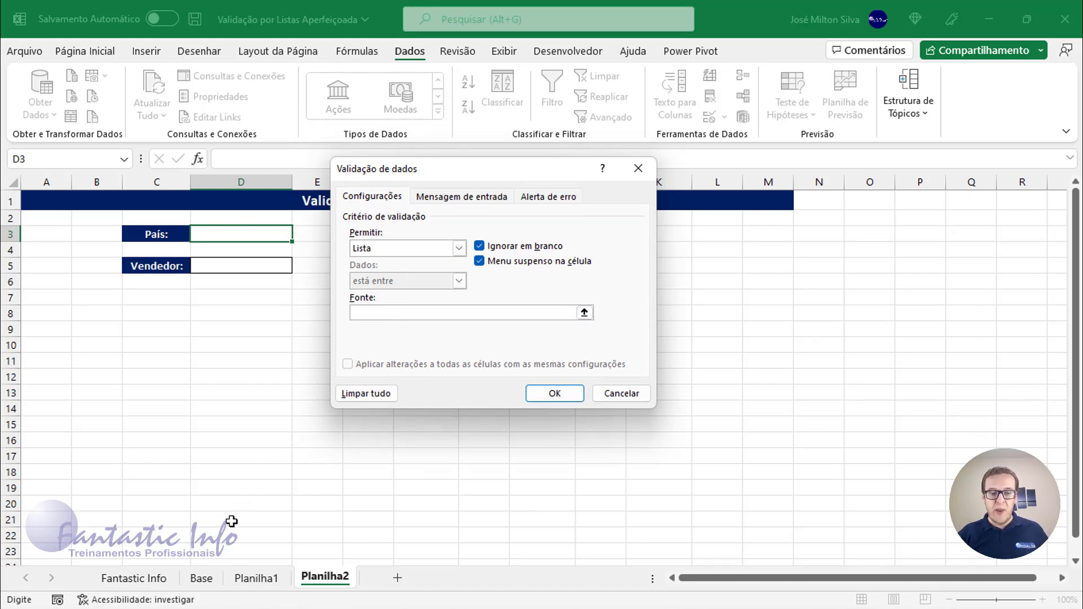
pyautogui.click(203, 579)
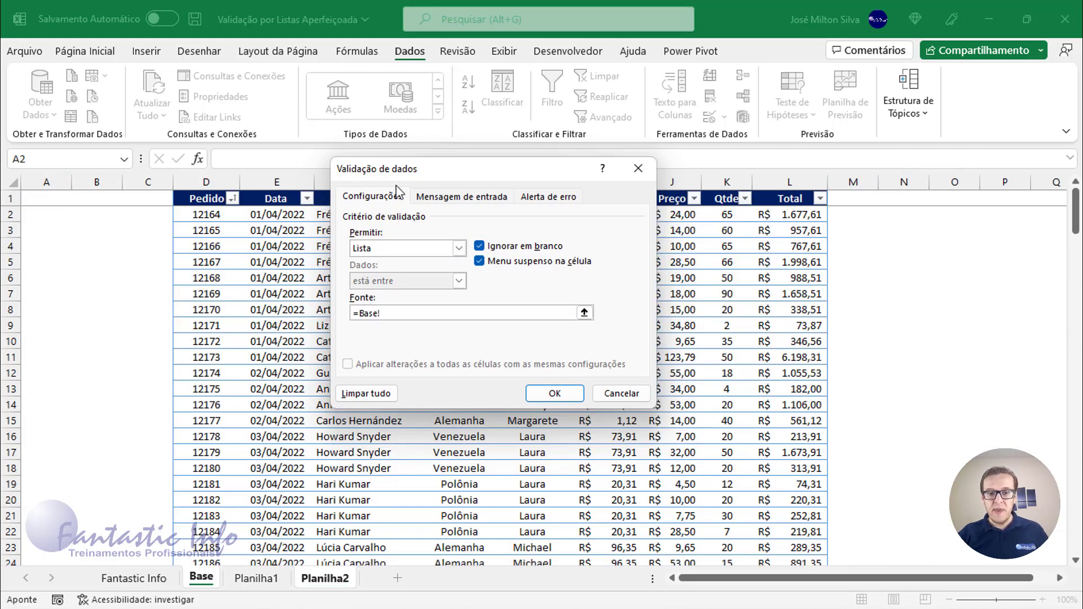
pyautogui.moveTo(406, 175); pyautogui.dragTo(579, 166)
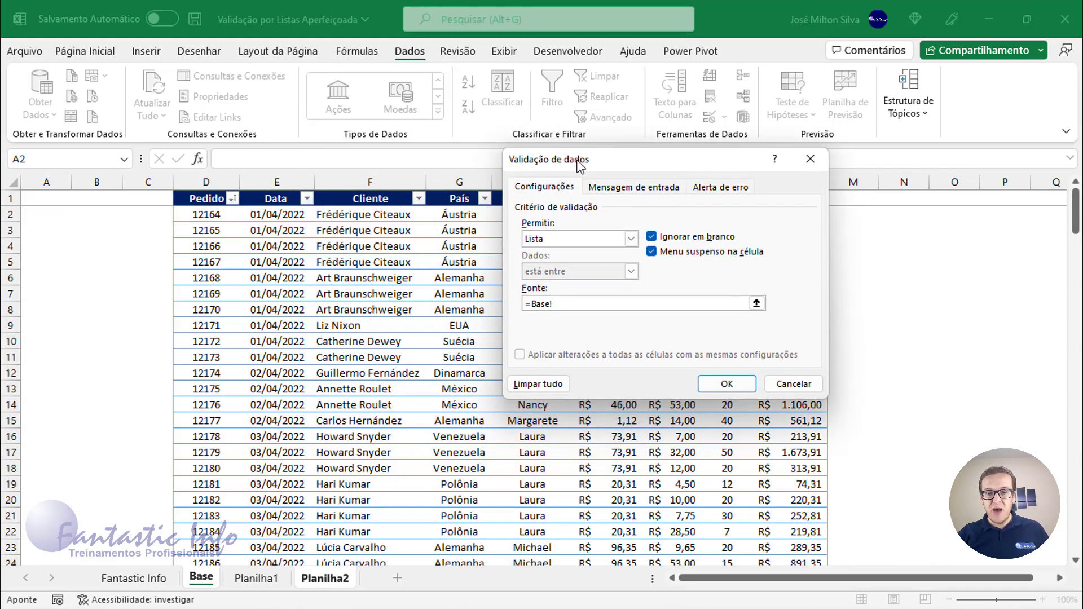
pyautogui.click(461, 192)
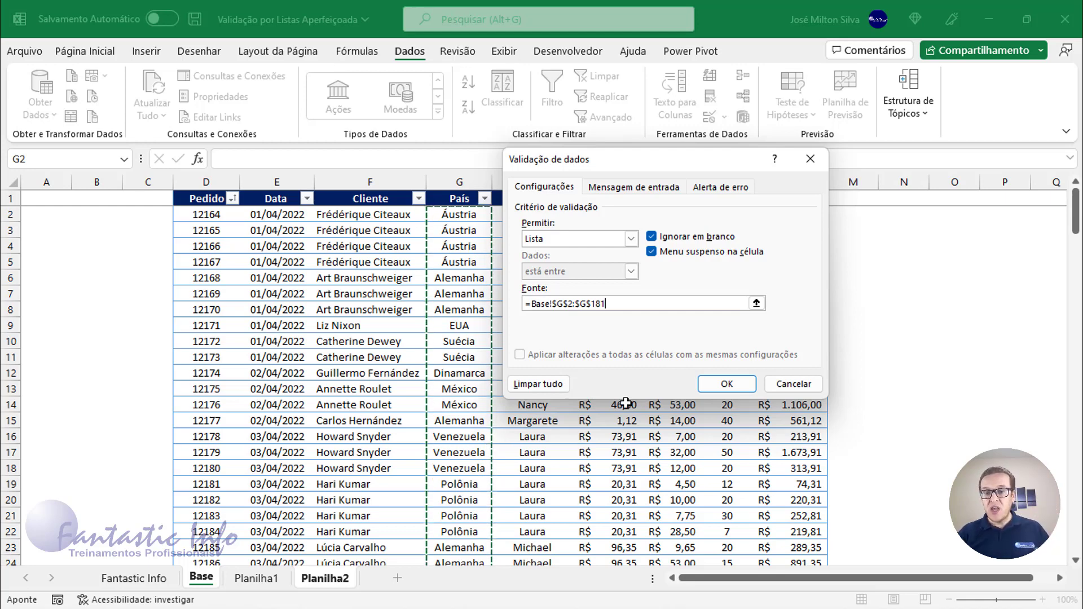
pyautogui.click(727, 384)
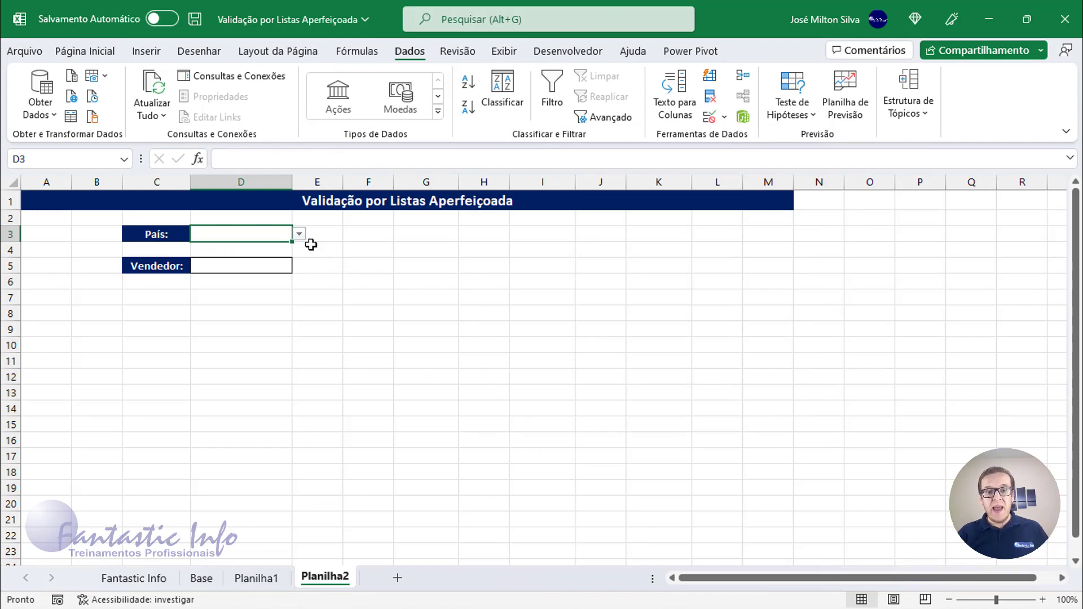
# Open the País dropdown in D3 to review its entries without picking one.
pyautogui.click(298, 235)
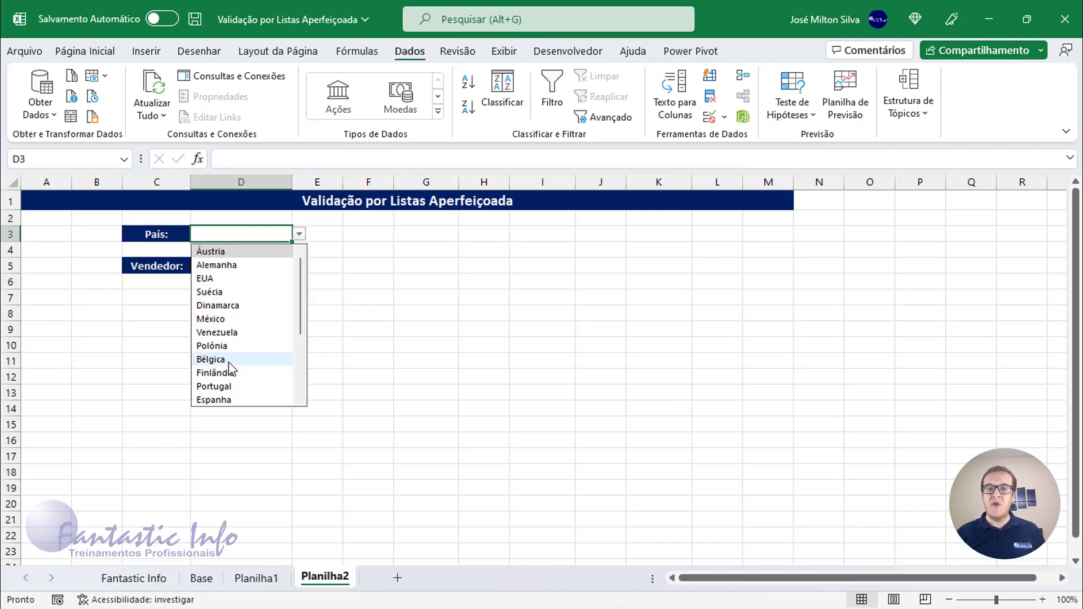
pyautogui.click(335, 257)
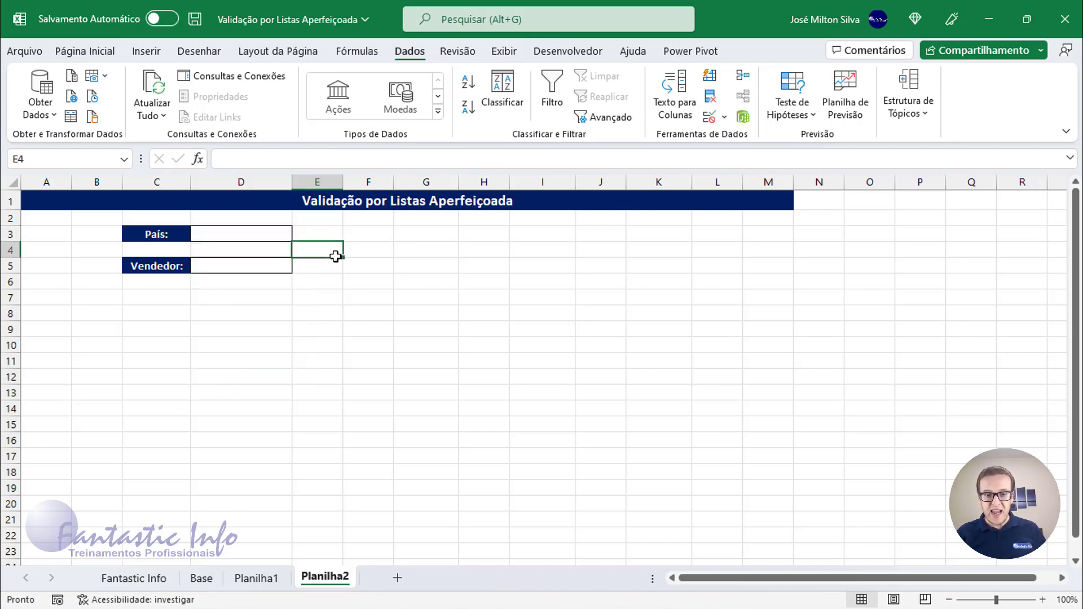
# Give the Vendedor cell D5 on Planilha2 a list validation sourced from the Base table's Vendedor column, Base!$H$2:$H$181.
pyautogui.click(211, 272)
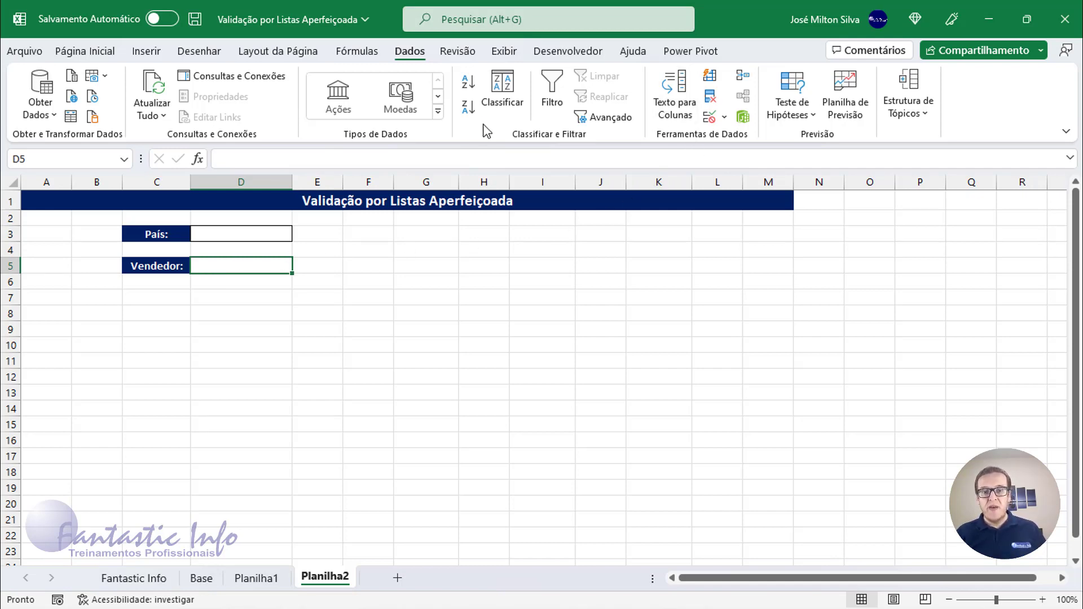
pyautogui.click(411, 55)
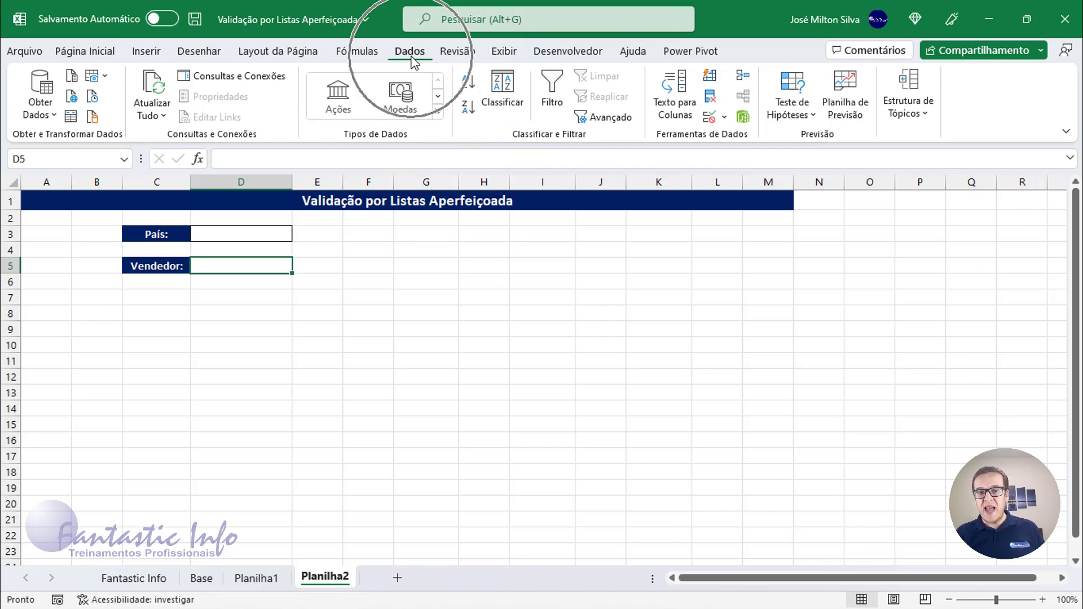
pyautogui.click(724, 117)
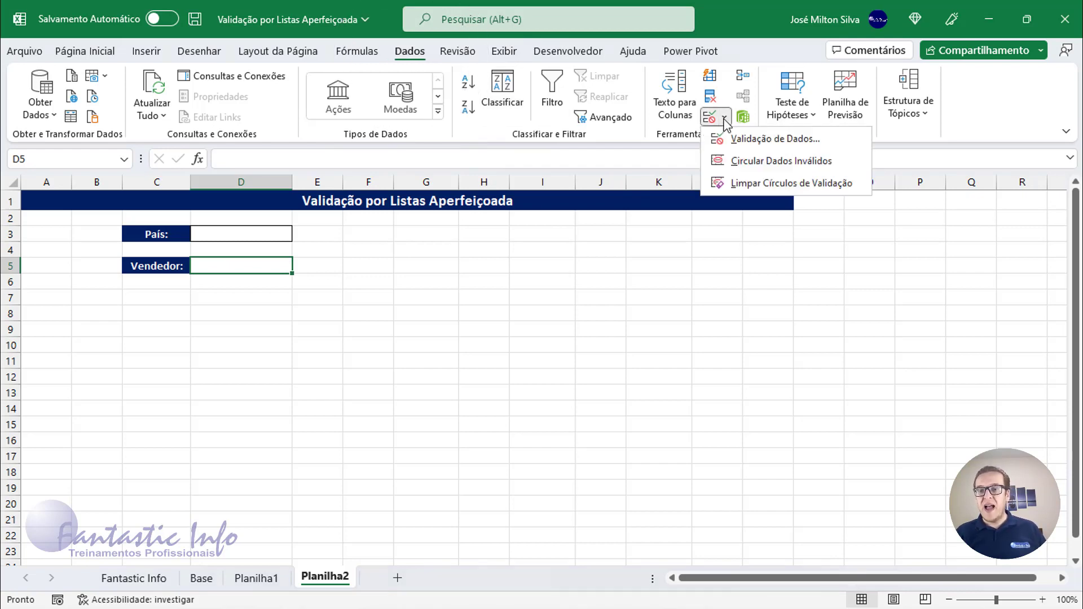
pyautogui.click(740, 138)
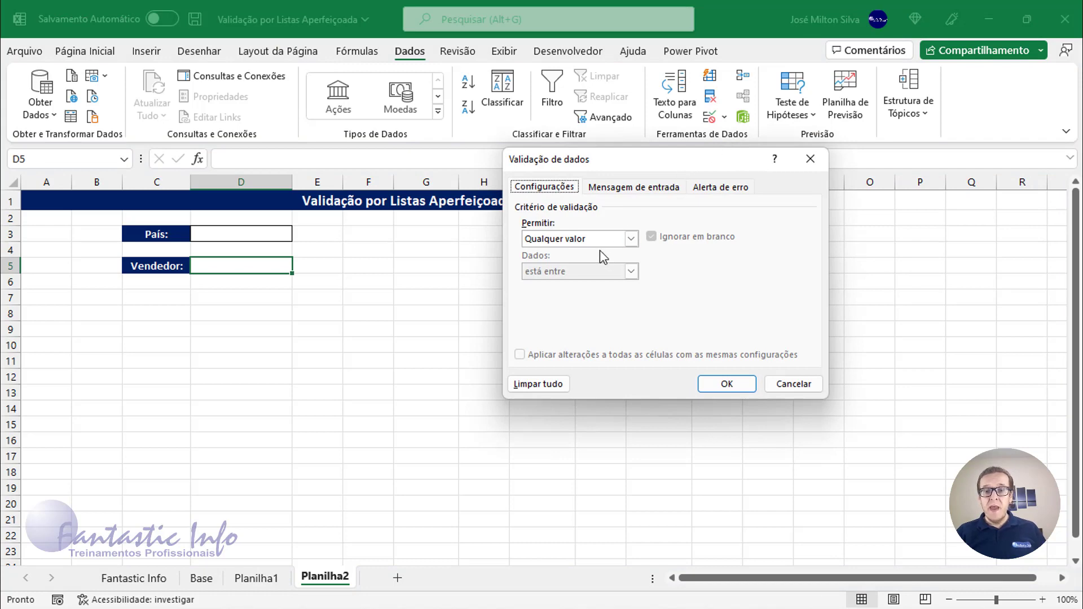
pyautogui.click(631, 239)
pyautogui.click(584, 284)
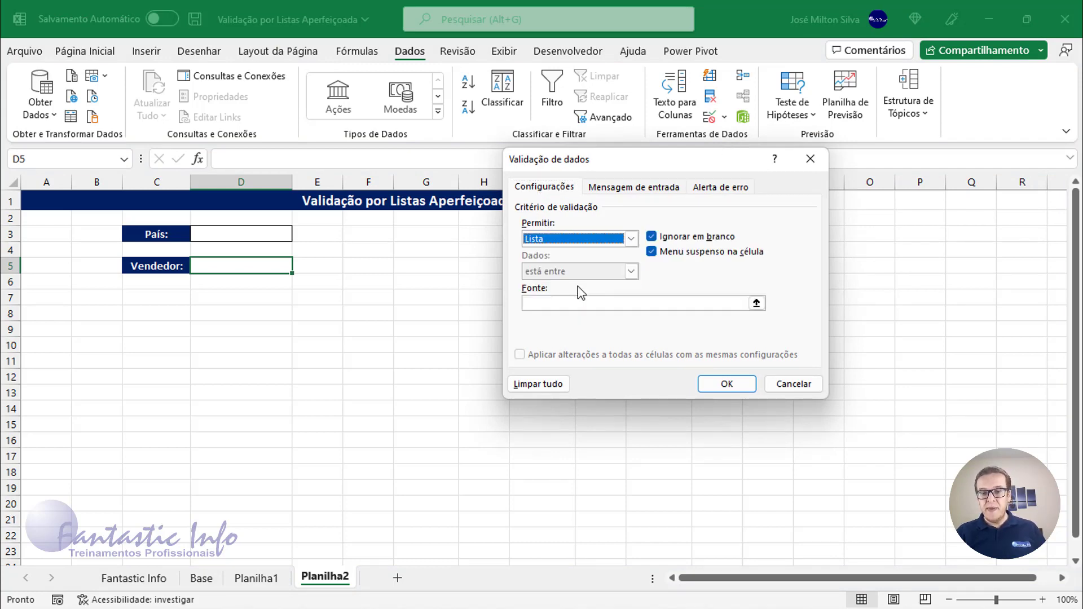
pyautogui.click(578, 302)
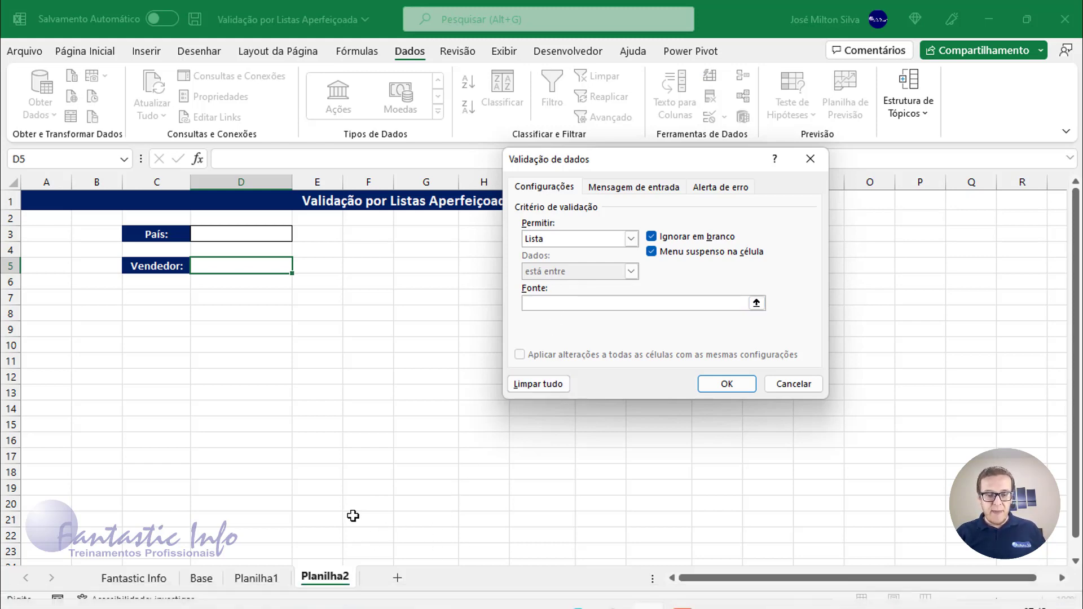
pyautogui.click(260, 579)
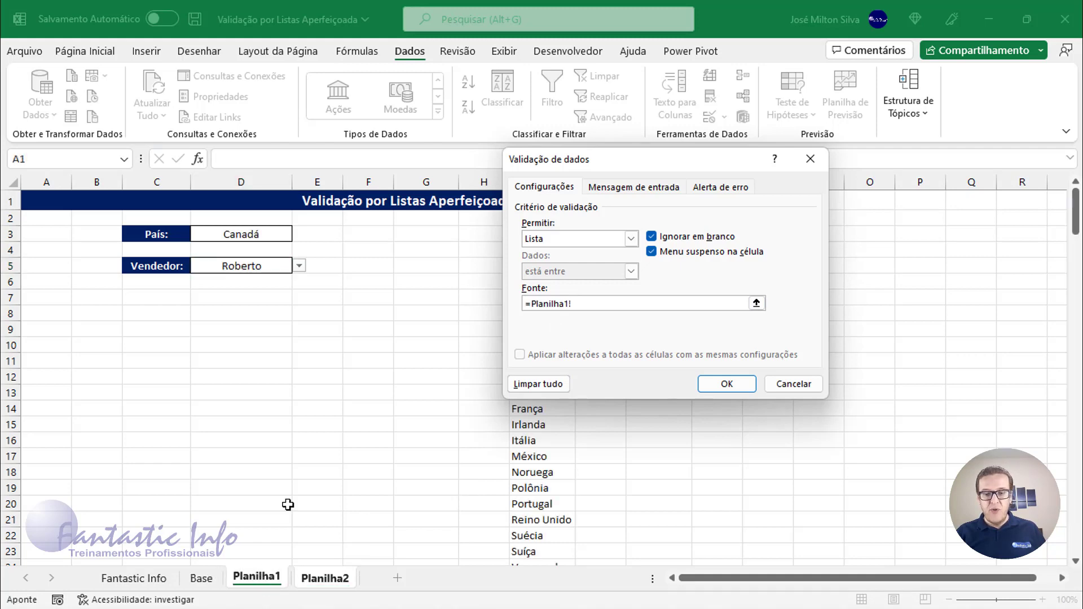
pyautogui.click(198, 579)
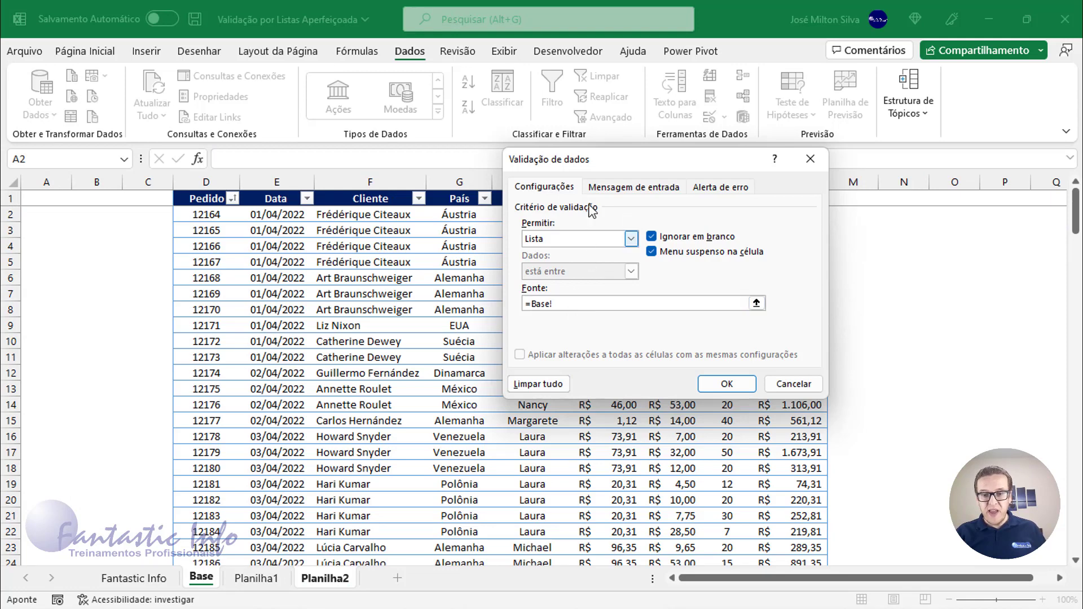
pyautogui.moveTo(610, 163); pyautogui.dragTo(700, 163)
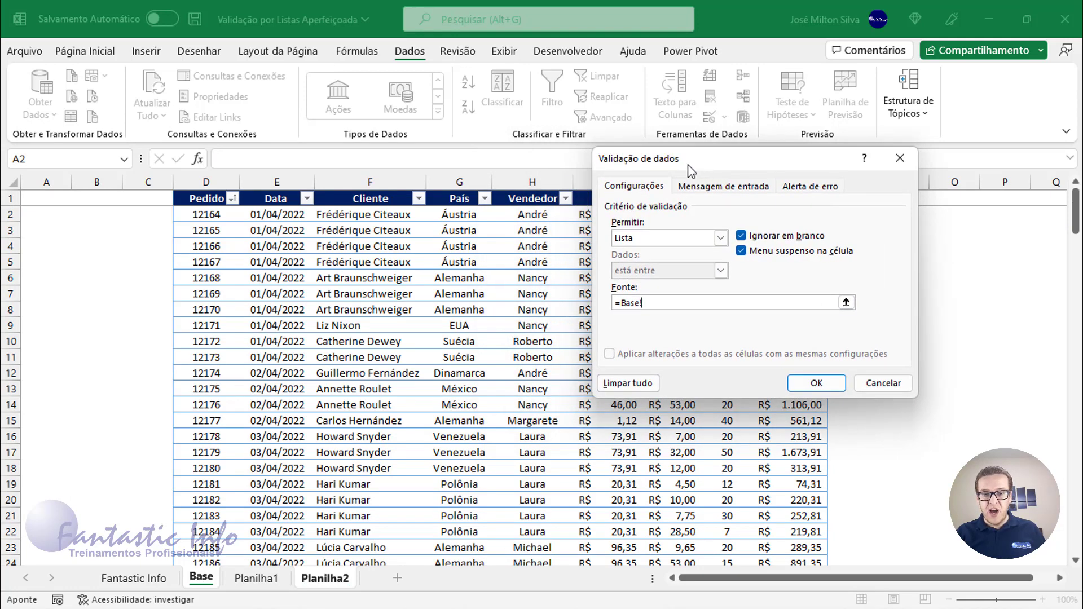
pyautogui.click(542, 194)
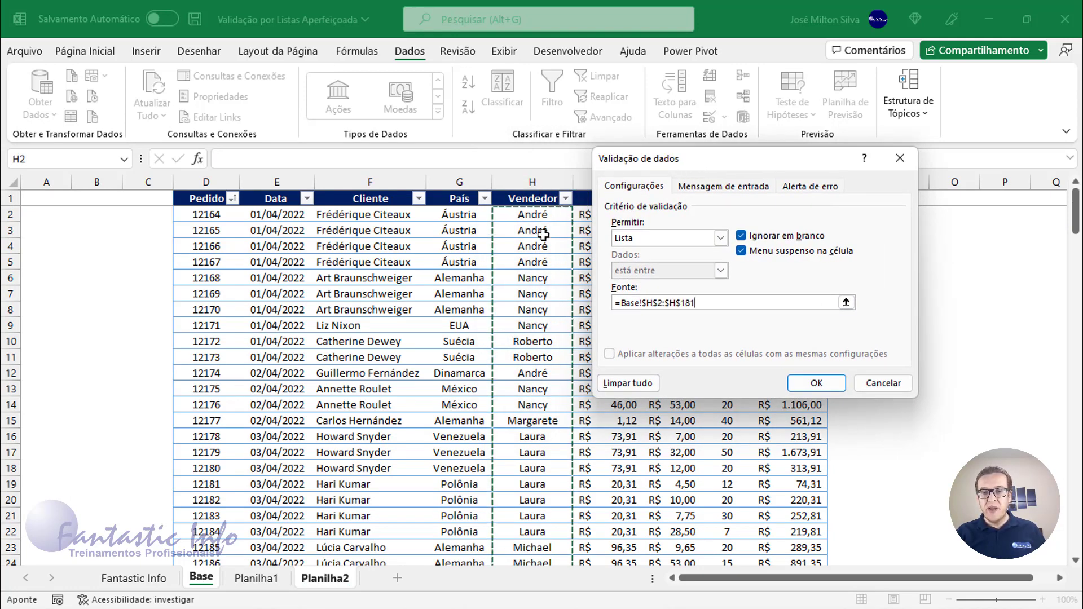
pyautogui.click(817, 383)
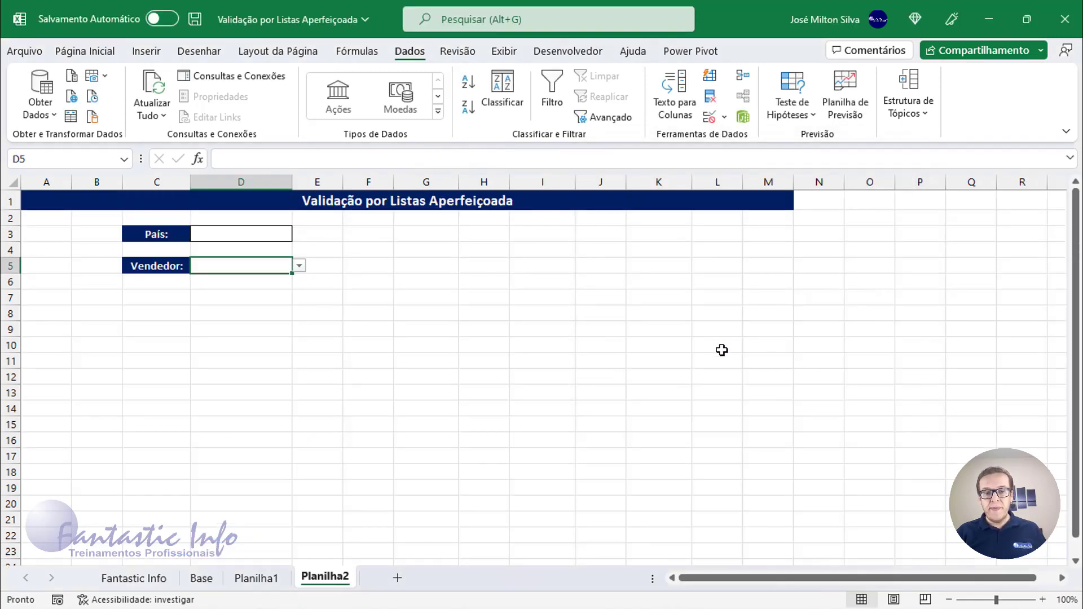
# Pick Margarete and then Laura from the Vendedor dropdown in D5.
pyautogui.click(298, 266)
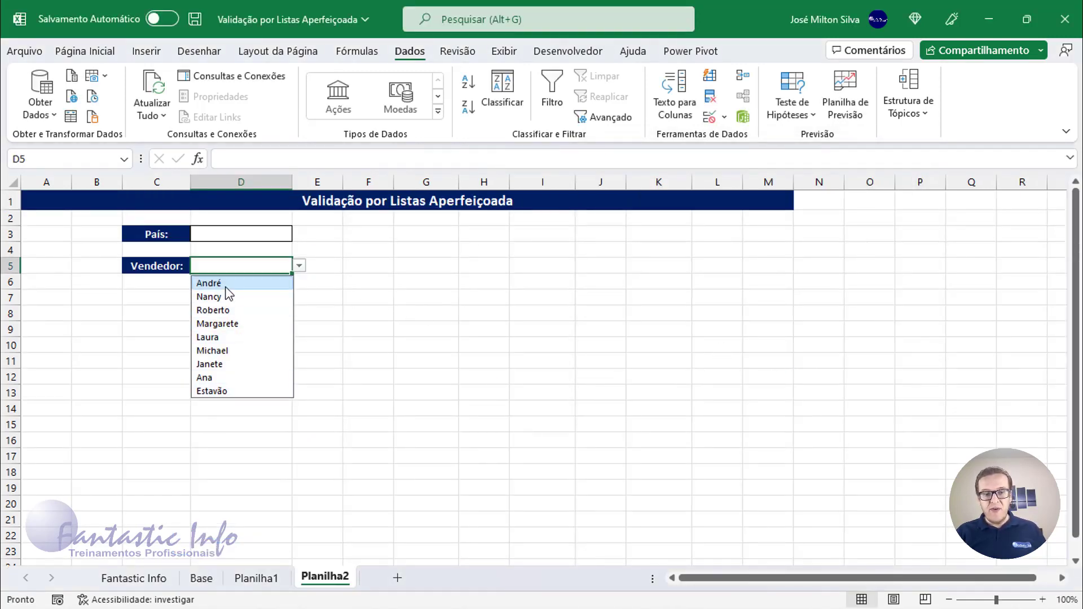
pyautogui.click(218, 326)
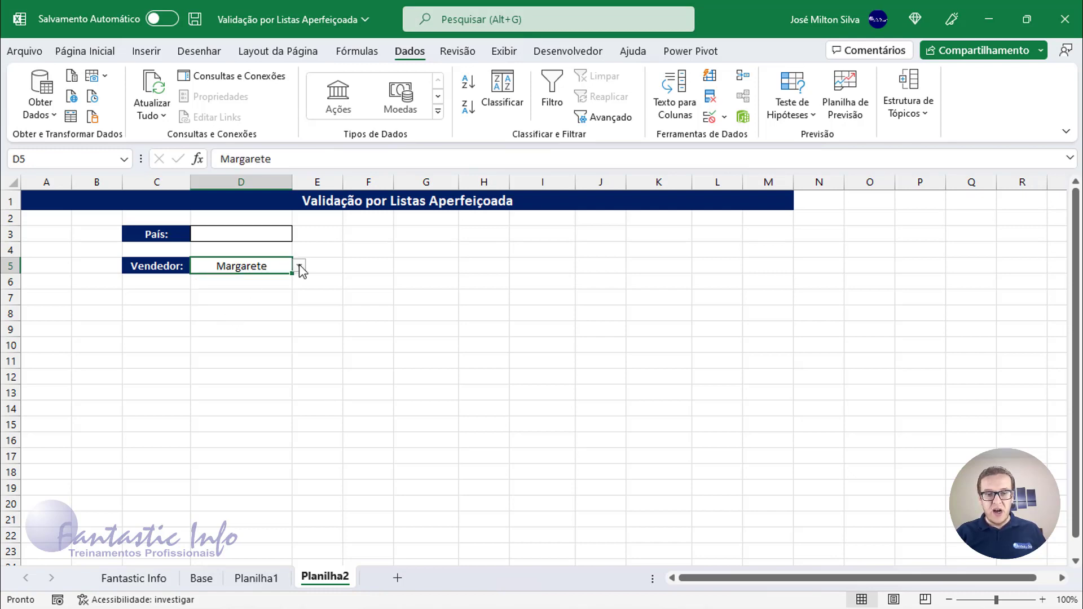
pyautogui.click(299, 266)
pyautogui.click(222, 339)
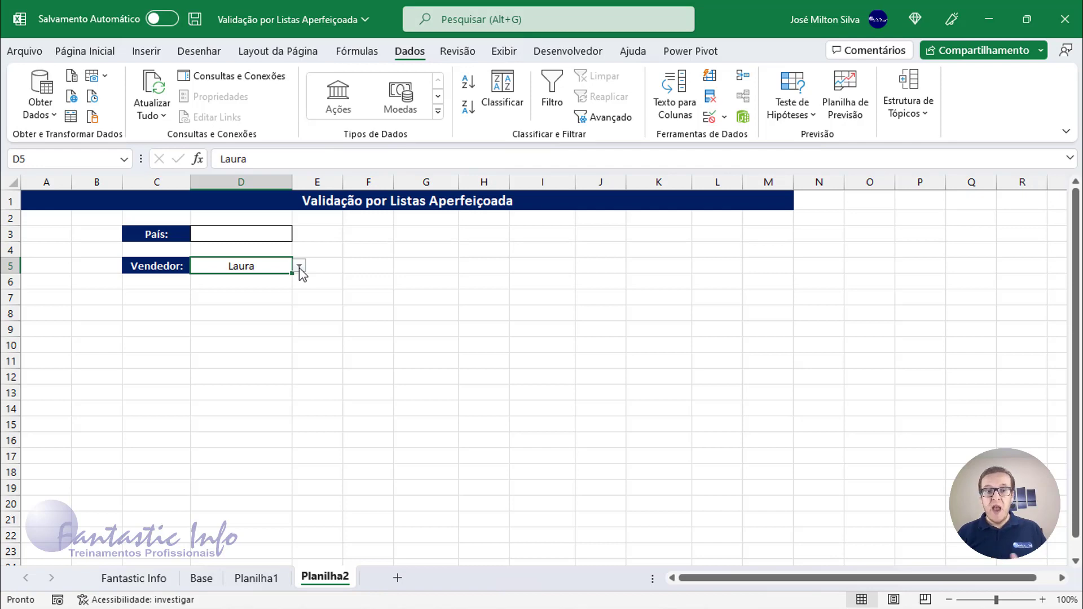
# Open the País dropdown in D3 and scroll through its country entries without picking one.
pyautogui.click(238, 233)
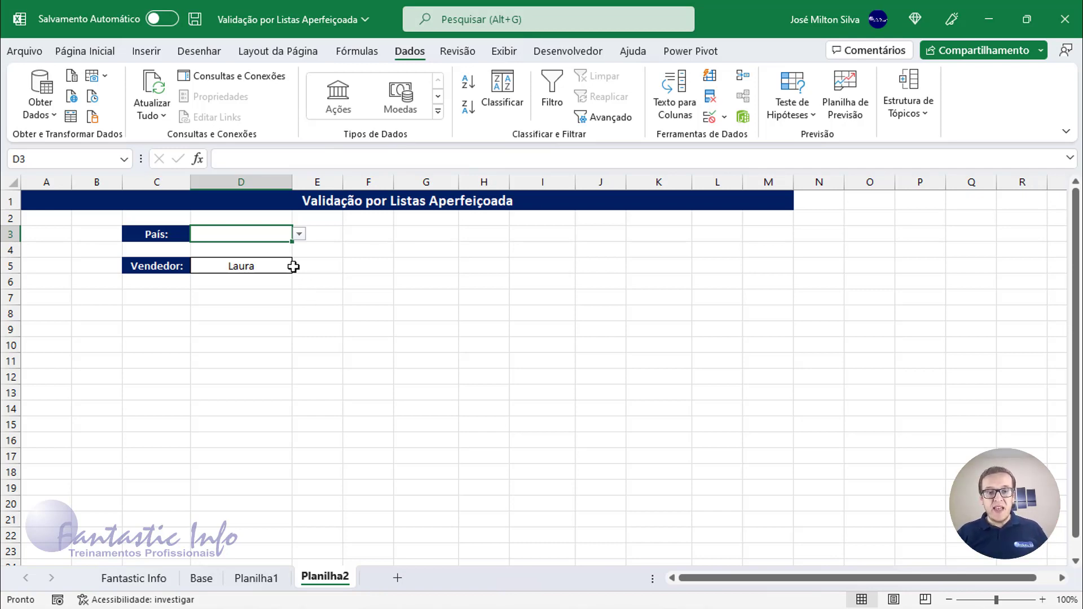
pyautogui.click(299, 234)
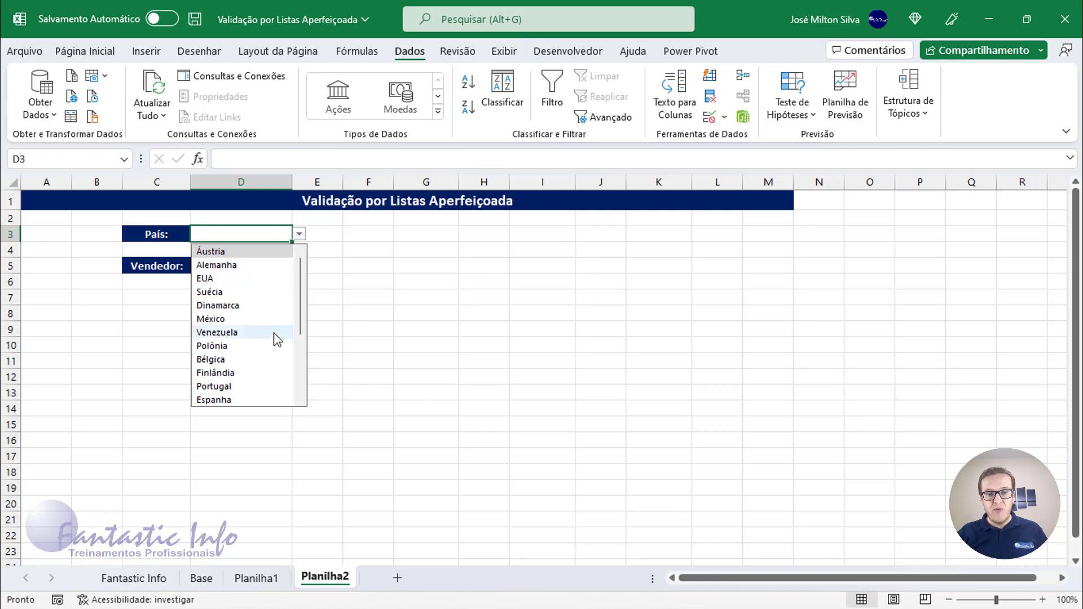
pyautogui.scroll(-3, 273, 339)
pyautogui.scroll(3, 273, 341)
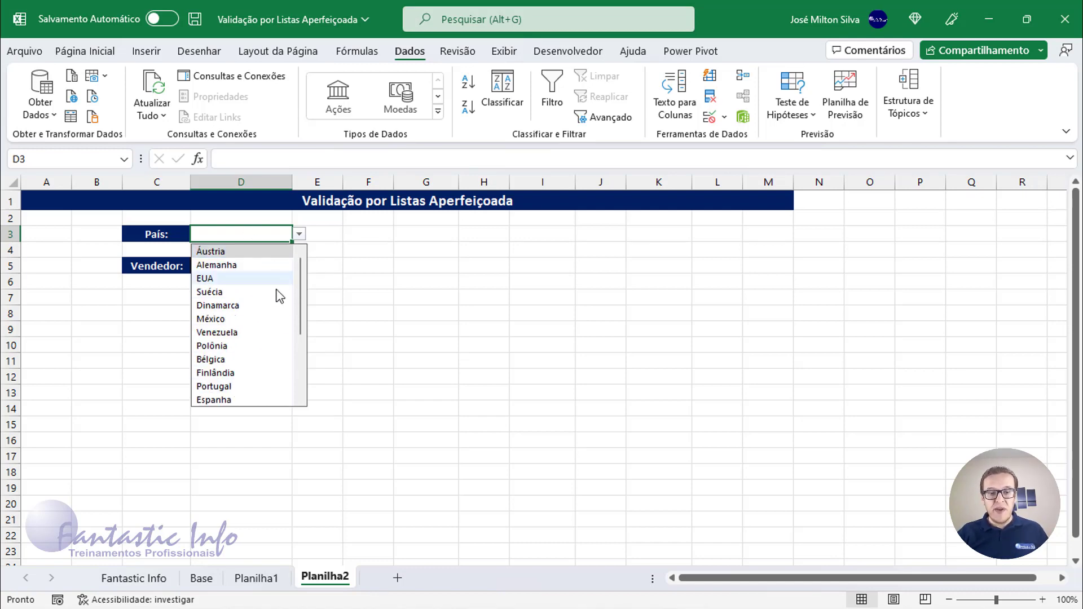
pyautogui.scroll(-3, 277, 302)
pyautogui.scroll(1, 274, 306)
pyautogui.scroll(-1, 273, 309)
pyautogui.scroll(3, 272, 312)
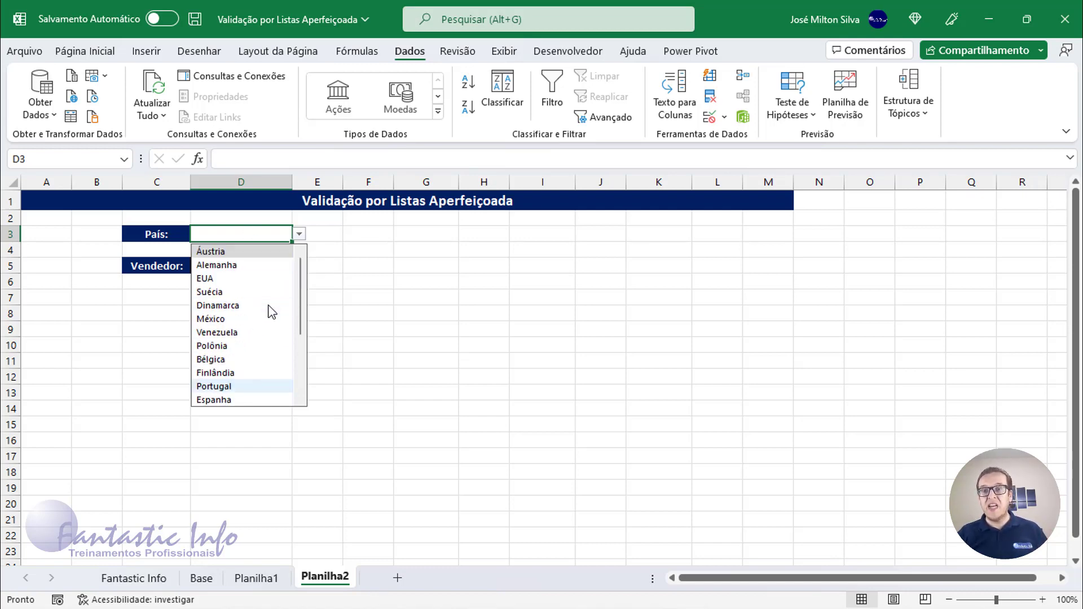
pyautogui.scroll(-1, 270, 309)
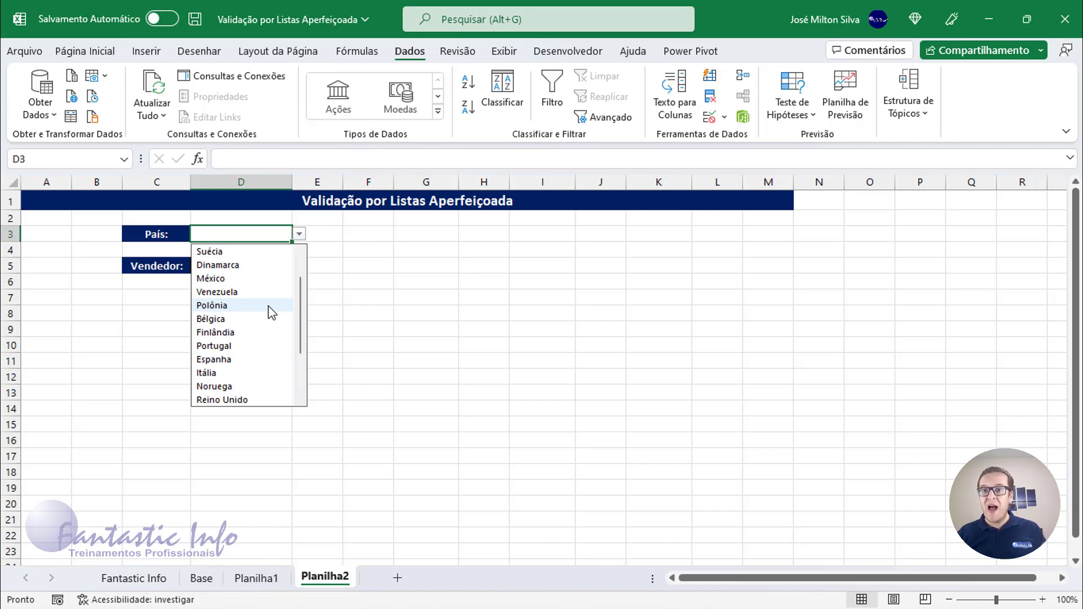
pyautogui.click(248, 235)
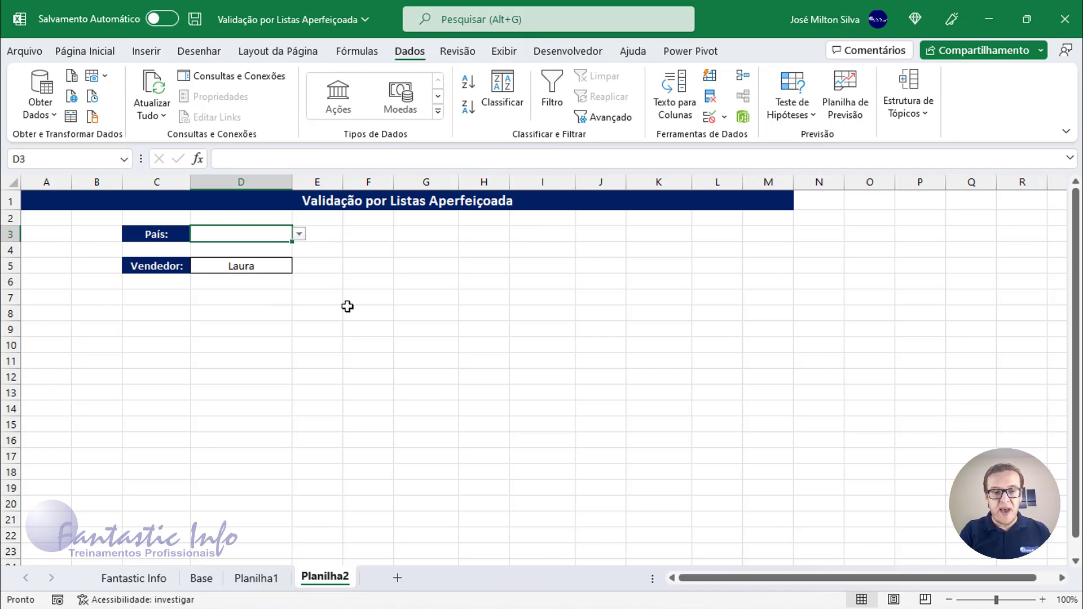
# Enter Alemanha in the País cell D3 from the autocomplete suggestions for the letter A, then clear the cell.
pyautogui.write('a')
pyautogui.press('BackSpace')
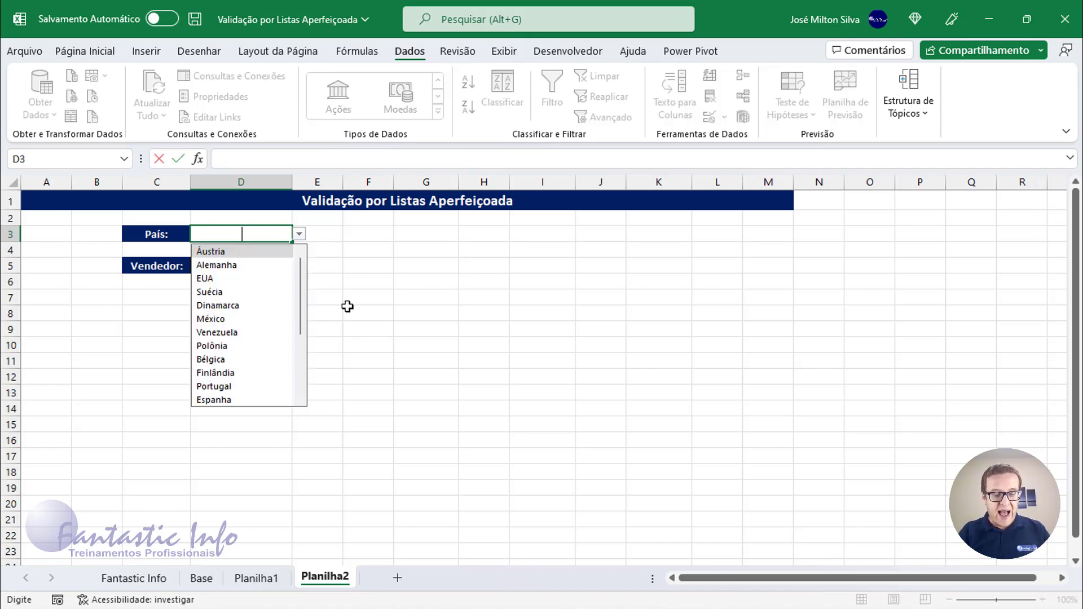
pyautogui.write('a')
pyautogui.press('BackSpace')
pyautogui.write('A')
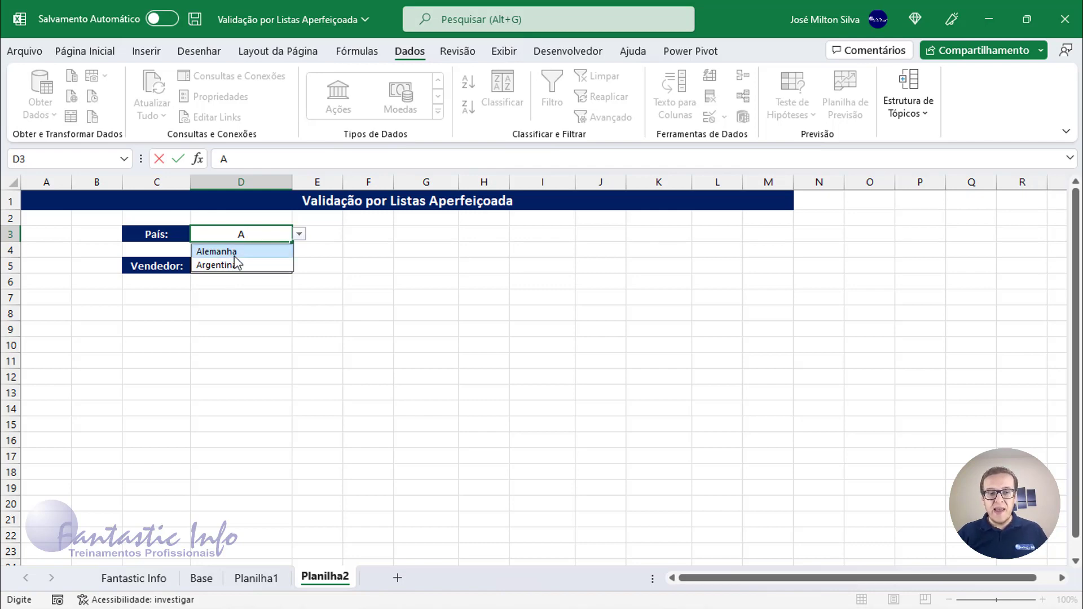
pyautogui.press('Return')
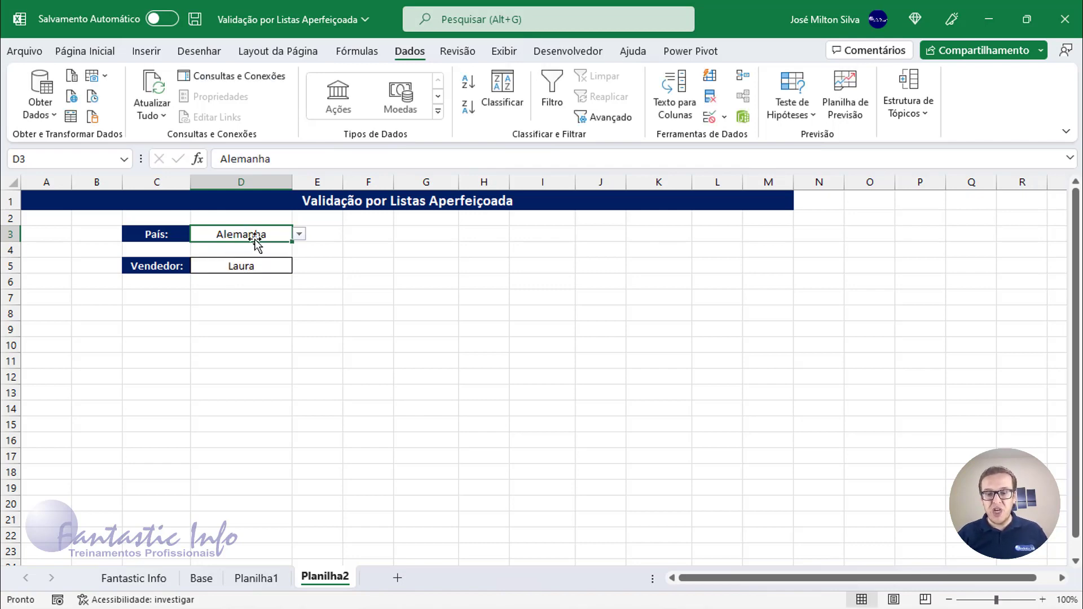
pyautogui.press('Delete')
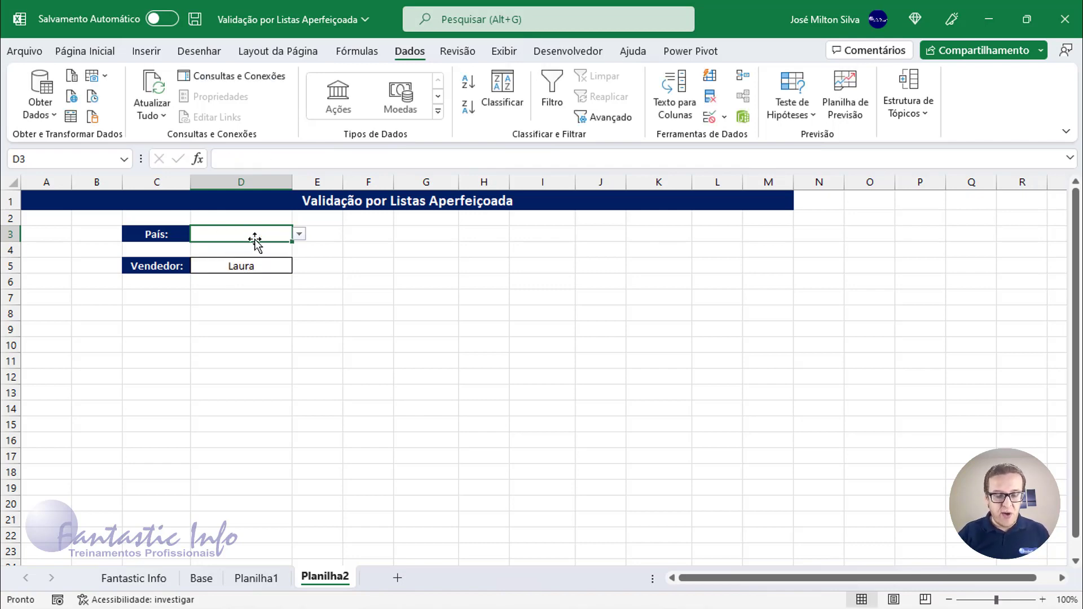
# Try the País autocomplete in D3 with the letters m, V and N, then choose Brasil from the suggestions for B.
pyautogui.write('m')
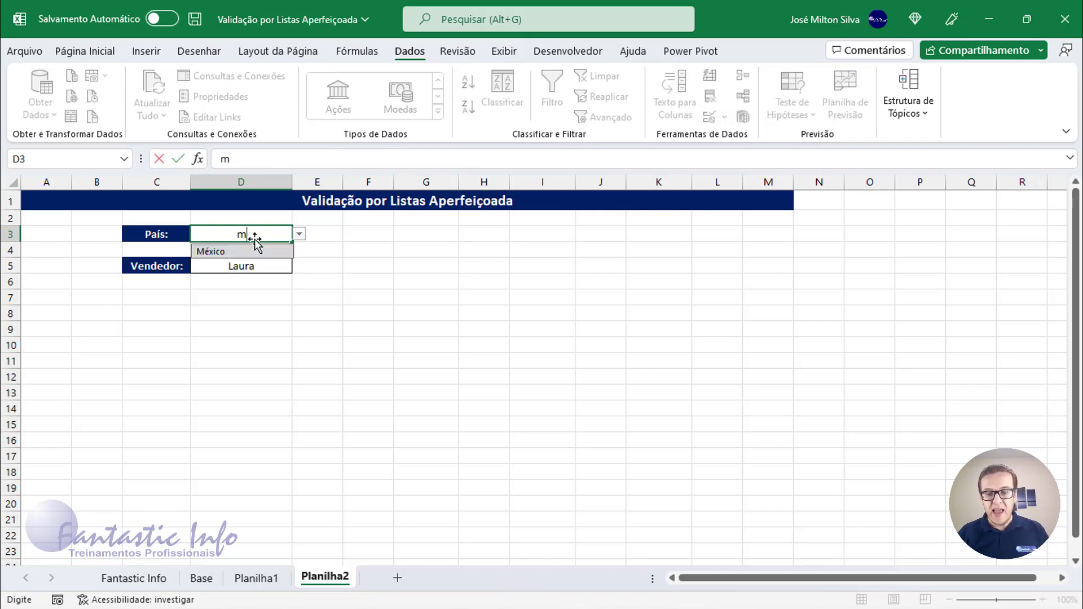
pyautogui.press('BackSpace')
pyautogui.write('V')
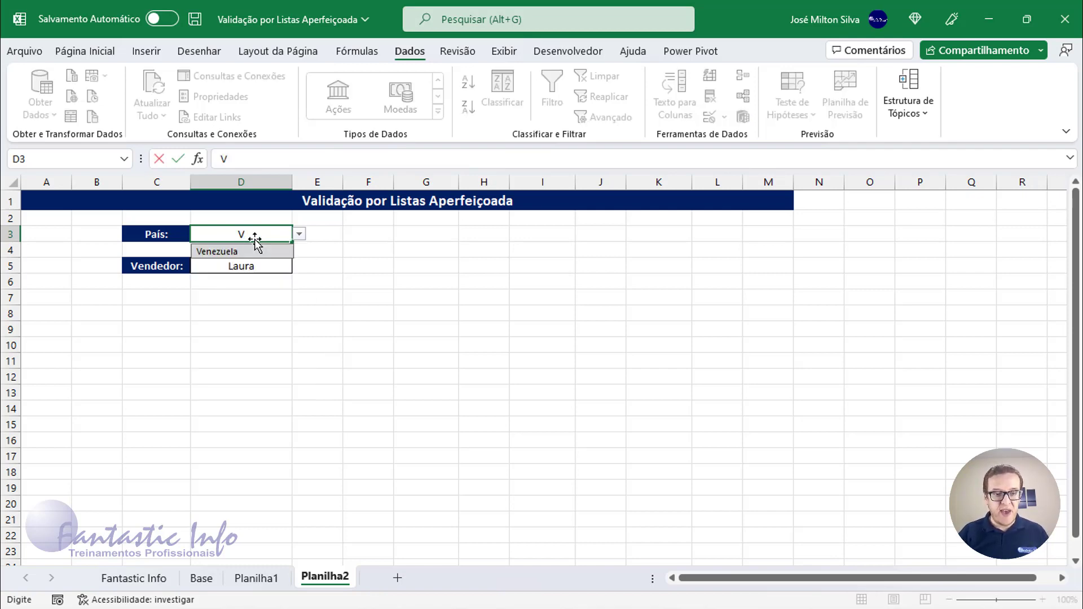
pyautogui.press('BackSpace')
pyautogui.write('N')
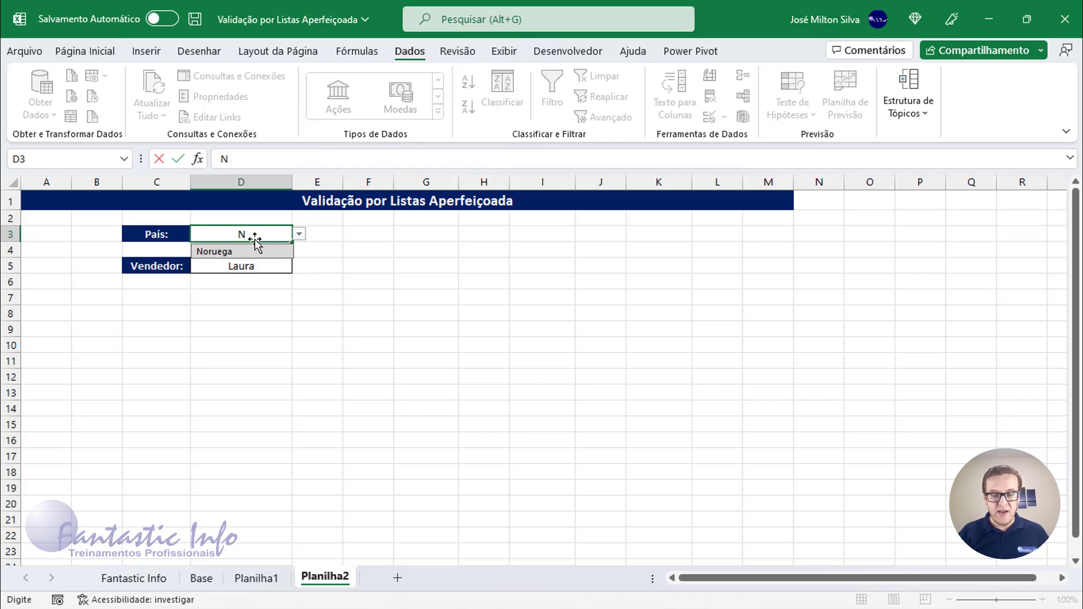
pyautogui.press('BackSpace')
pyautogui.write('B')
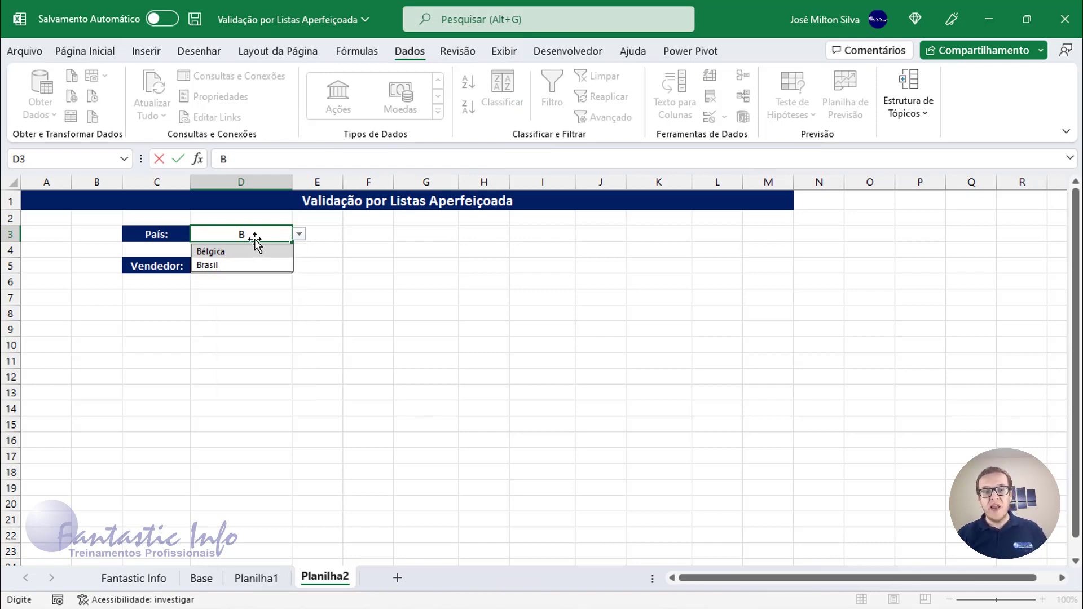
pyautogui.click(228, 265)
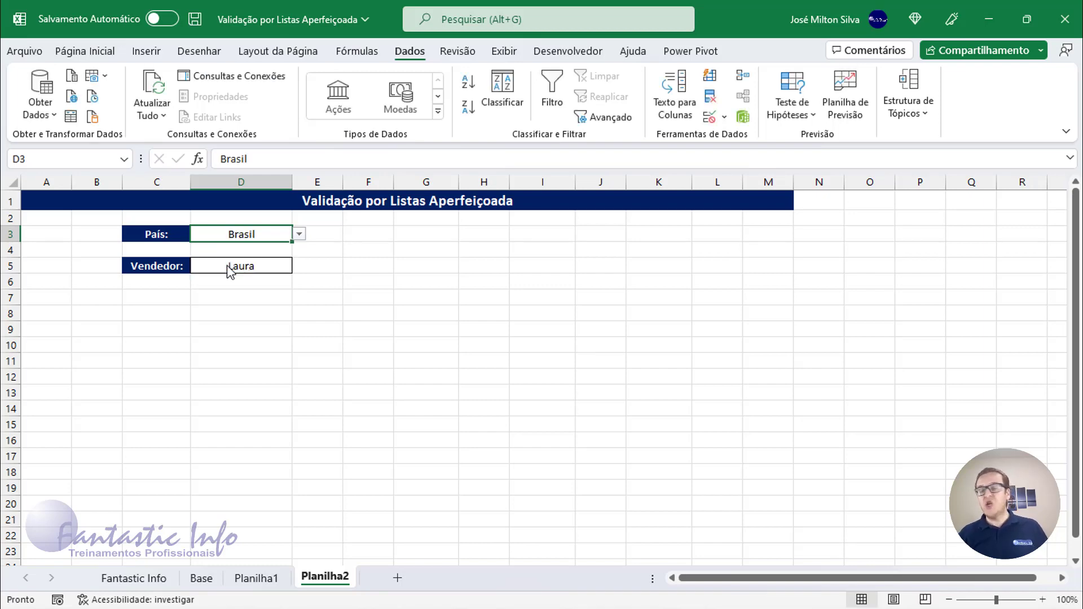